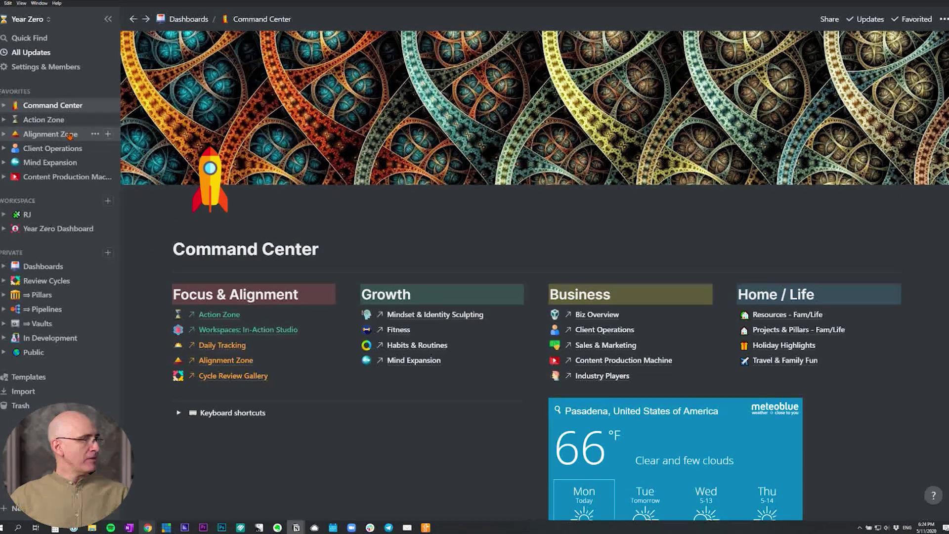
Open the Action Zone page from the sidebar Favorites to see today's five action items.
click(215, 316)
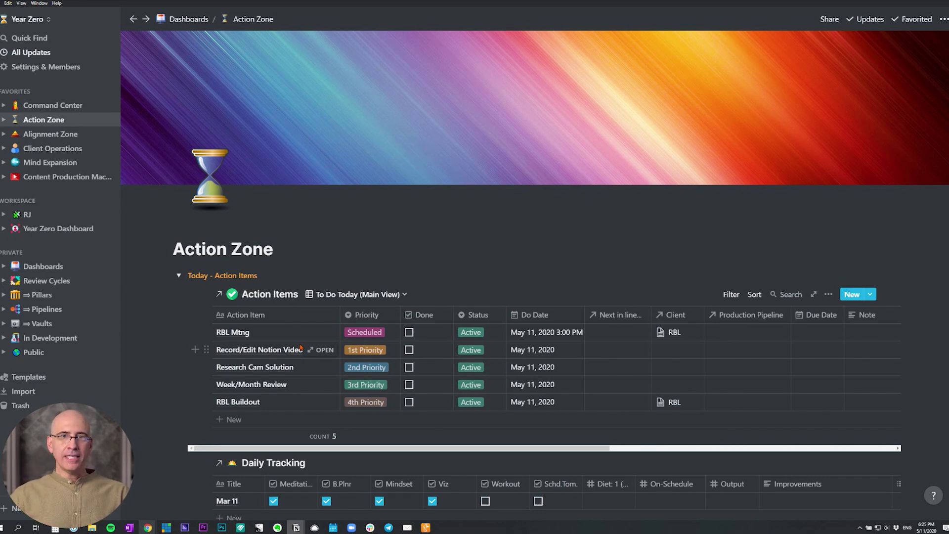
Move the +MVO & NOR Sheets task to Saturday, May 16 on the Do Date calendar.
scroll(300, 347, down, 3)
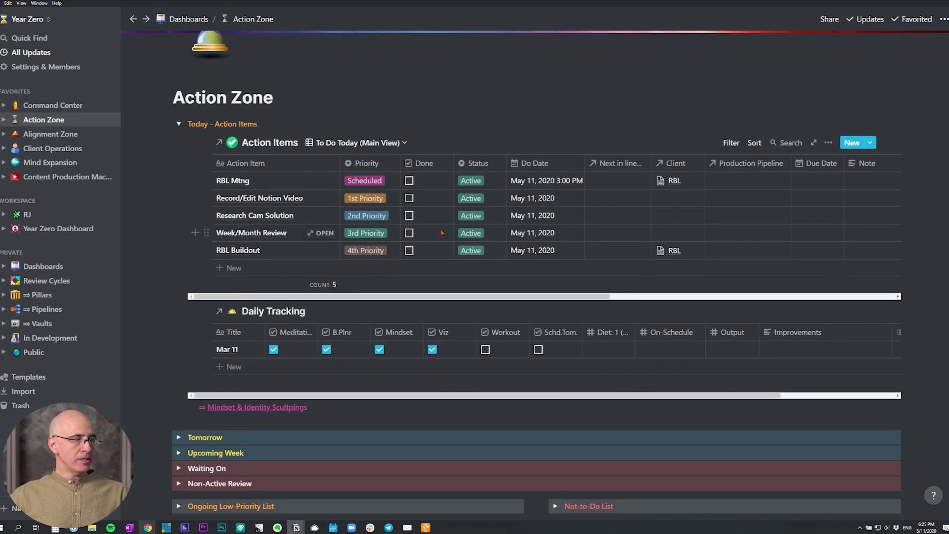
scroll(441, 233, down, 10)
scroll(341, 154, up, 1)
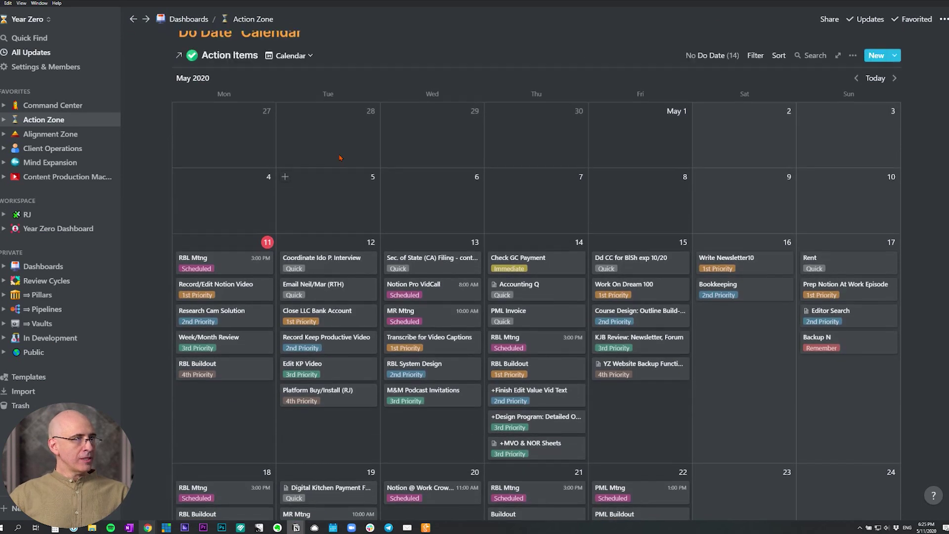
scroll(341, 157, up, 2)
scroll(270, 229, down, 4)
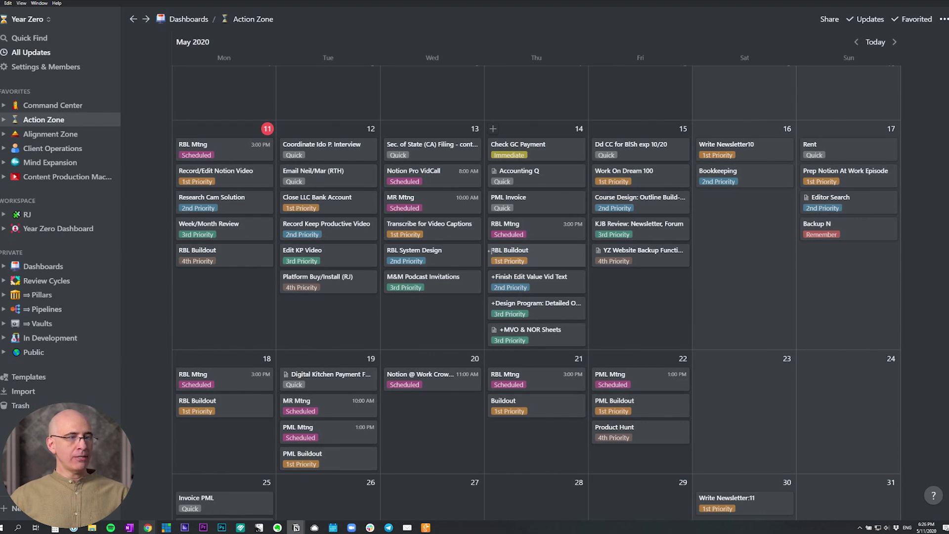
key(ctrl+z)
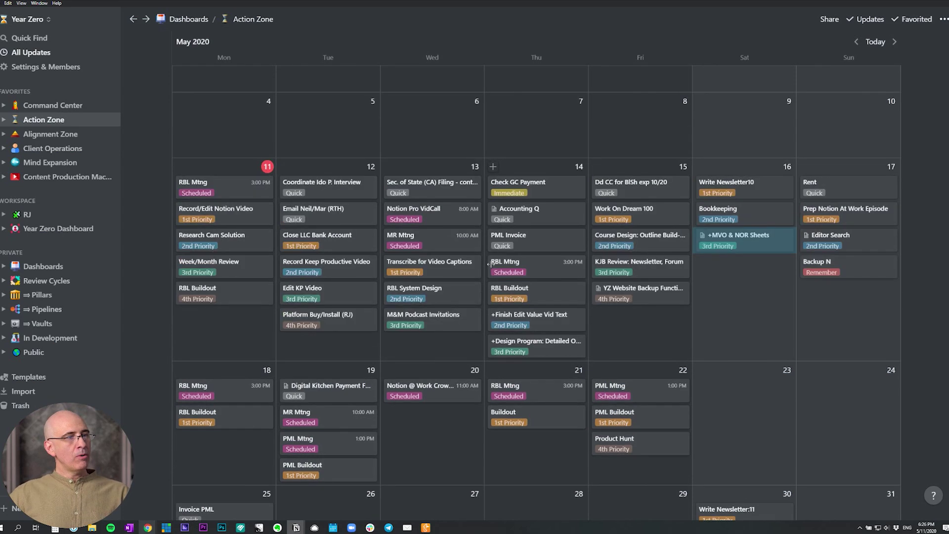
Create a new untitled action item from the Action Items table.
scroll(491, 264, up, 5)
scroll(491, 264, up, 3)
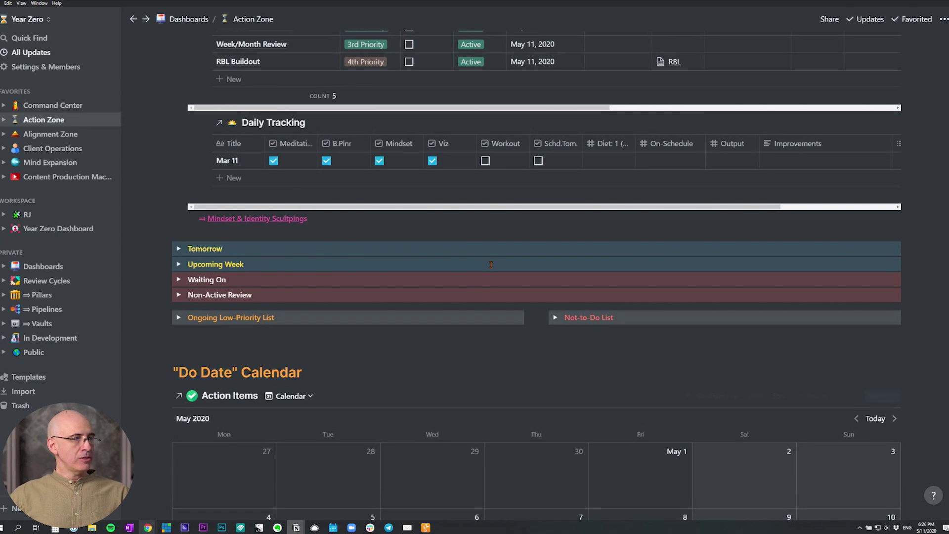
scroll(490, 264, up, 3)
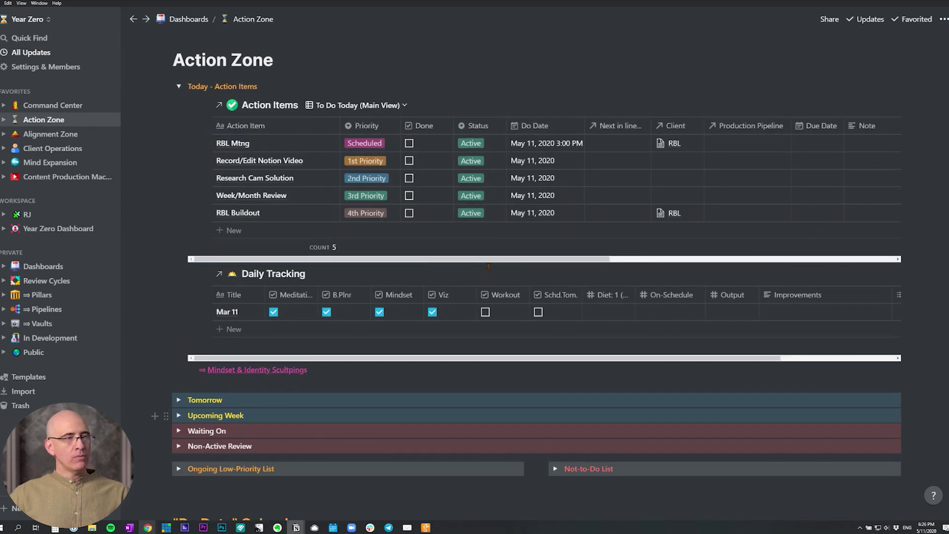
scroll(328, 262, down, 10)
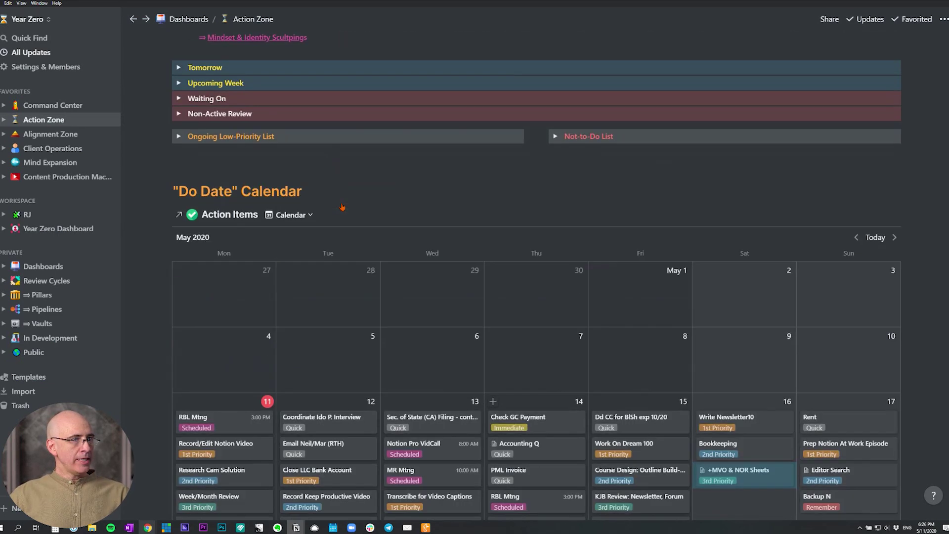
scroll(328, 262, up, 12)
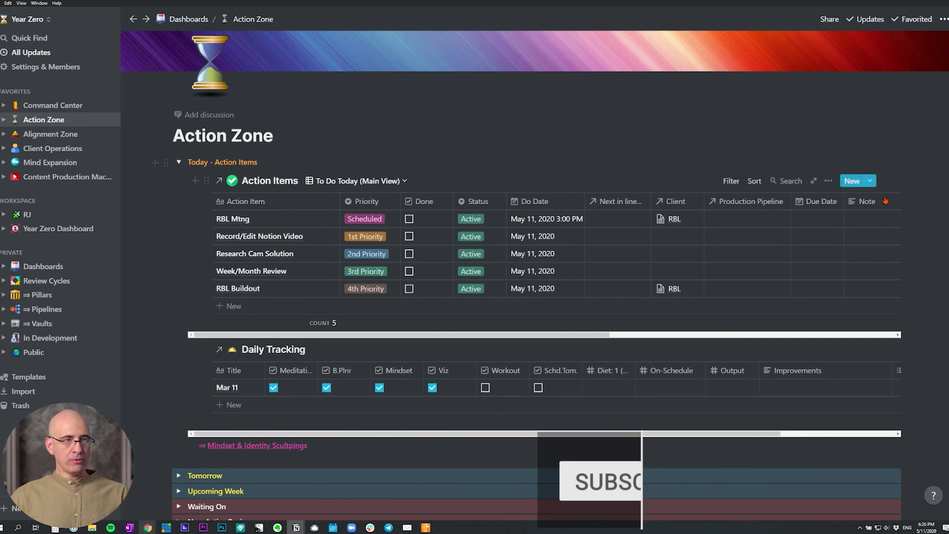
click(851, 181)
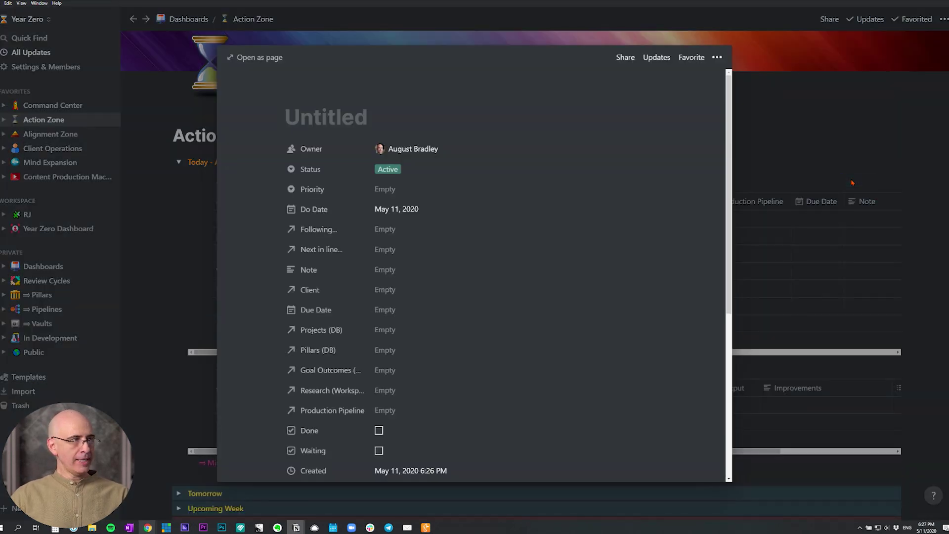
Title the new item 'TPS Reports' and set its Do Date to May 14, 2020.
text(TPS R)
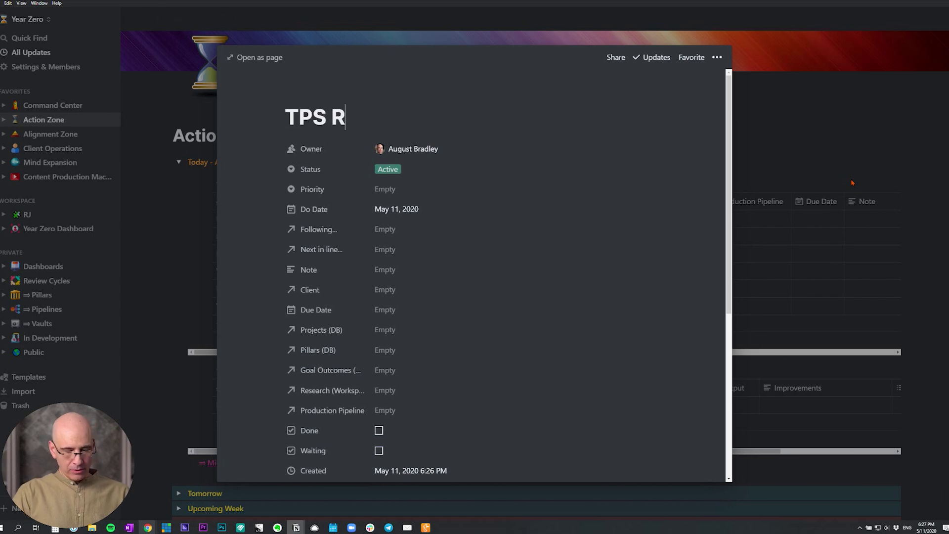
text(eports)
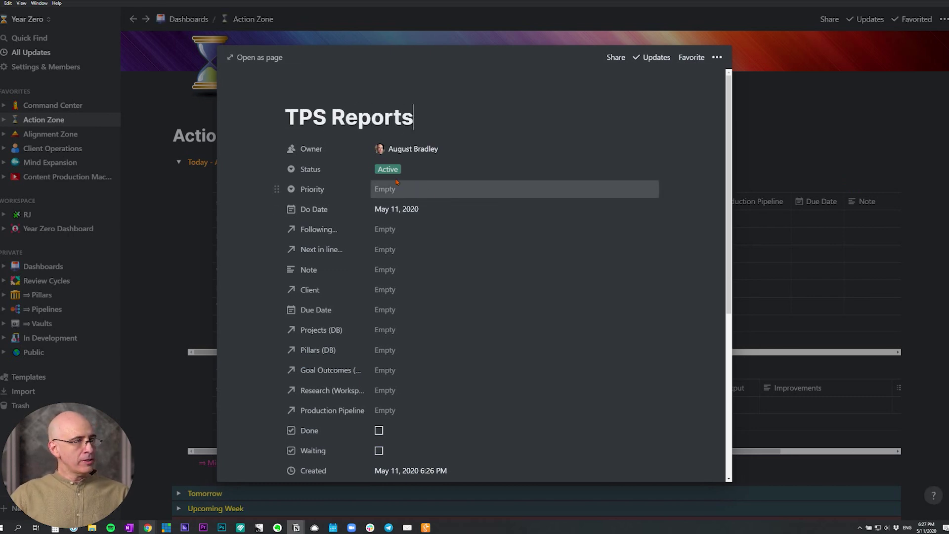
click(394, 209)
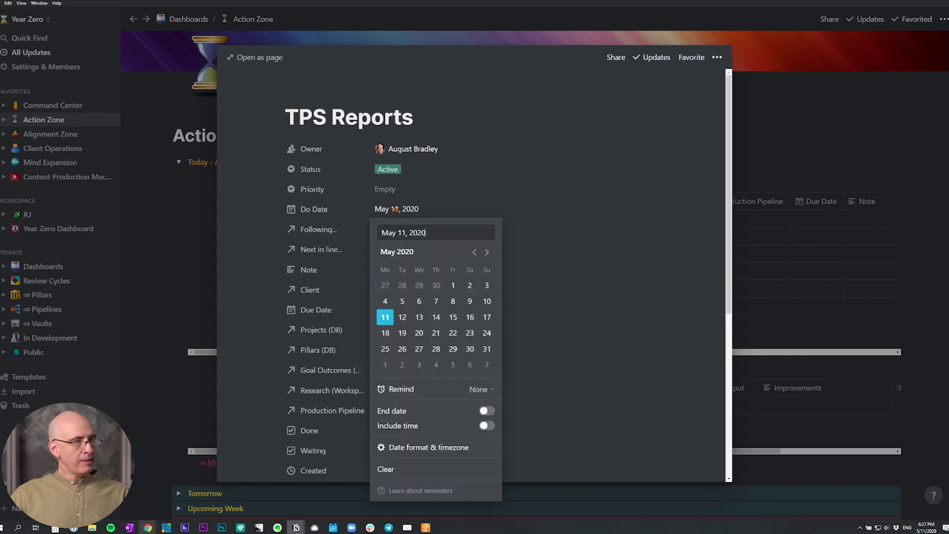
click(435, 316)
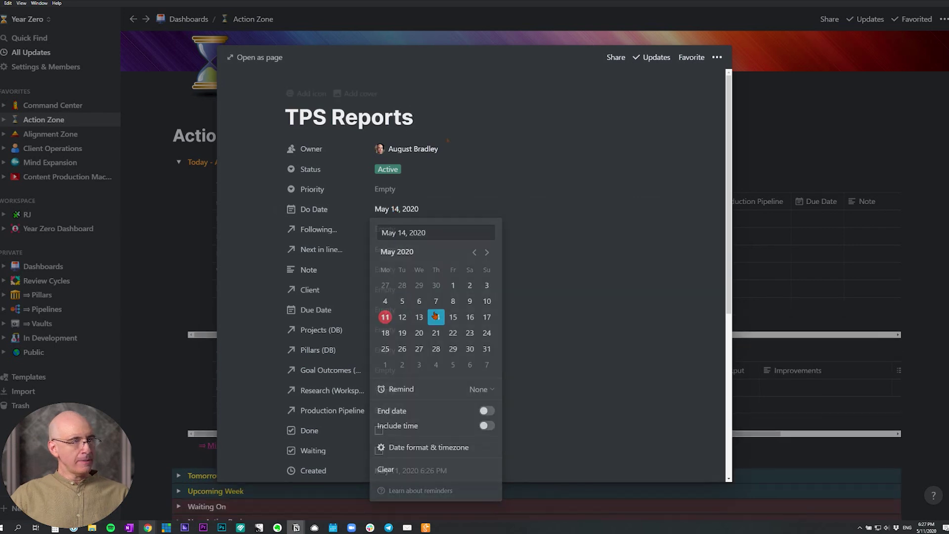
click(388, 190)
Set priority to Scheduled and add a 1:00 PM time to the do date.
click(390, 190)
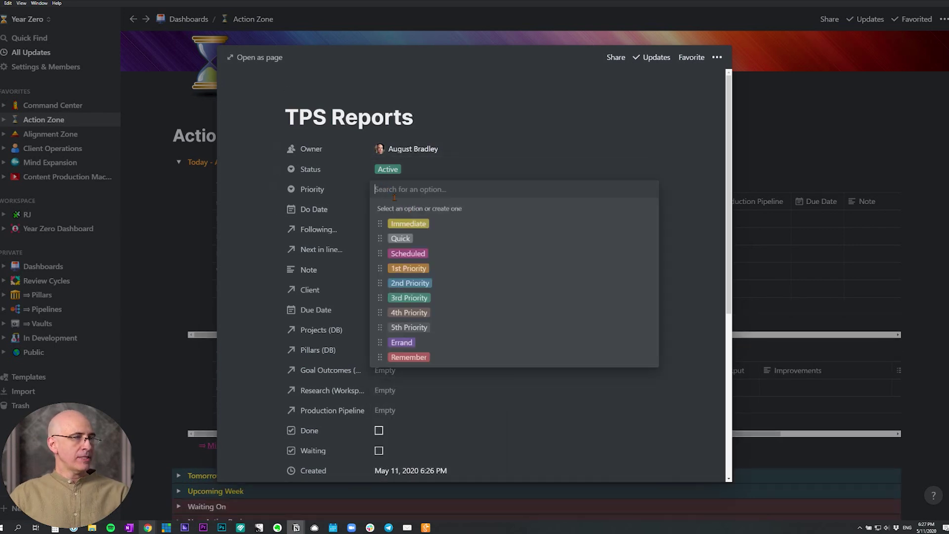
click(407, 253)
click(450, 209)
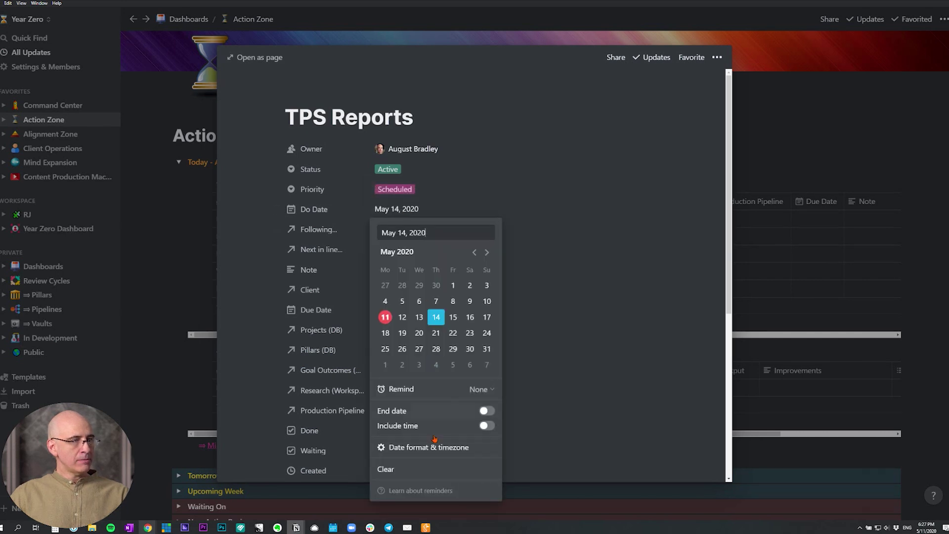
click(483, 422)
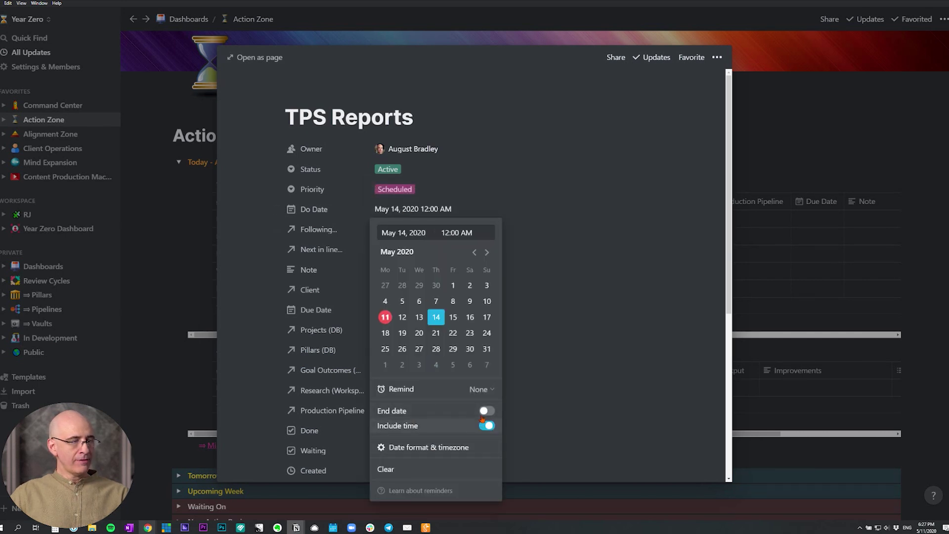
click(455, 233)
text(1:00 PM)
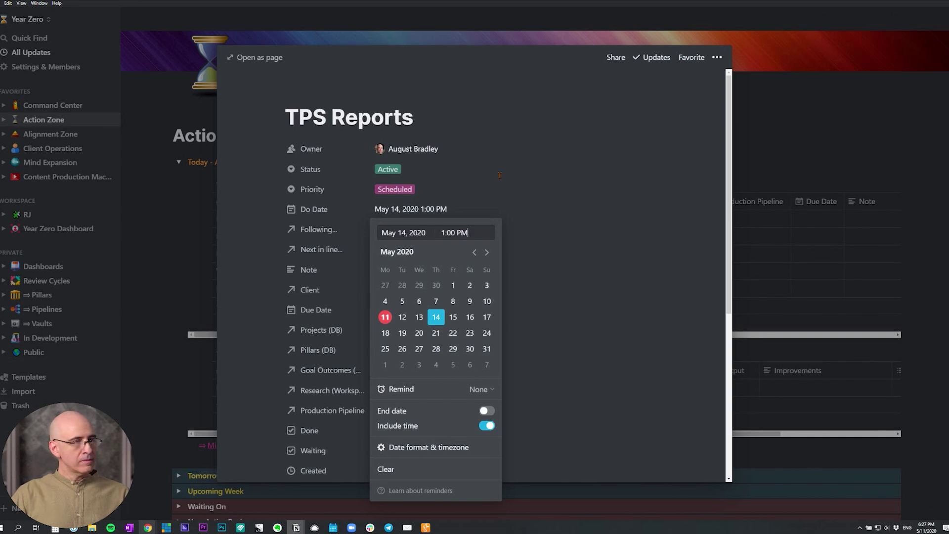
click(509, 170)
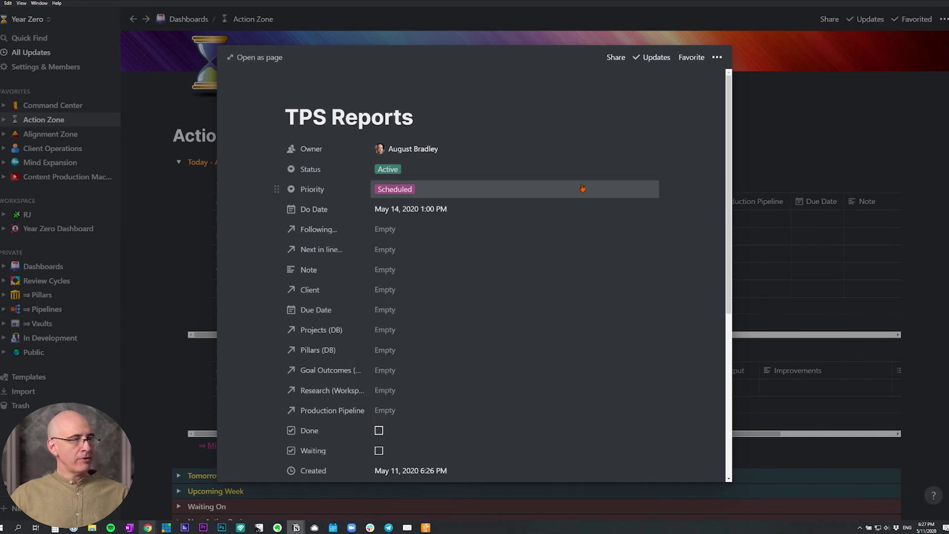
Change the priority to Remember and close the TPS Reports page.
click(400, 194)
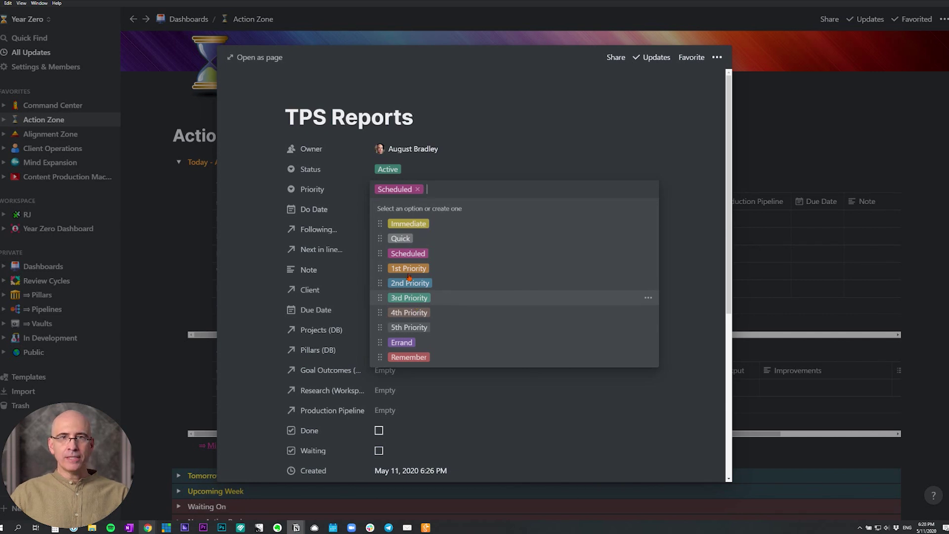
click(412, 357)
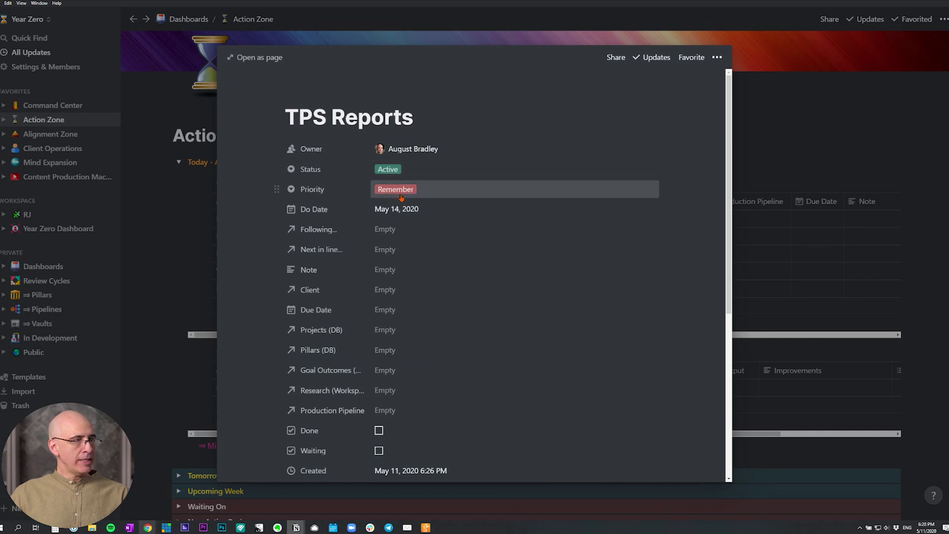
click(788, 115)
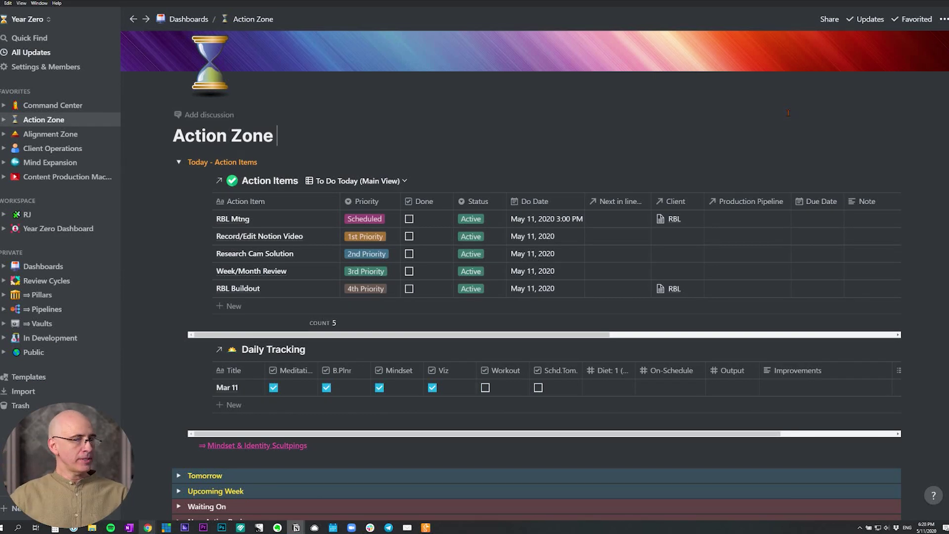
Drag the TPS Reports card from Thu 14 to Mon 11, then expand Today - Action Items.
scroll(528, 197, down, 10)
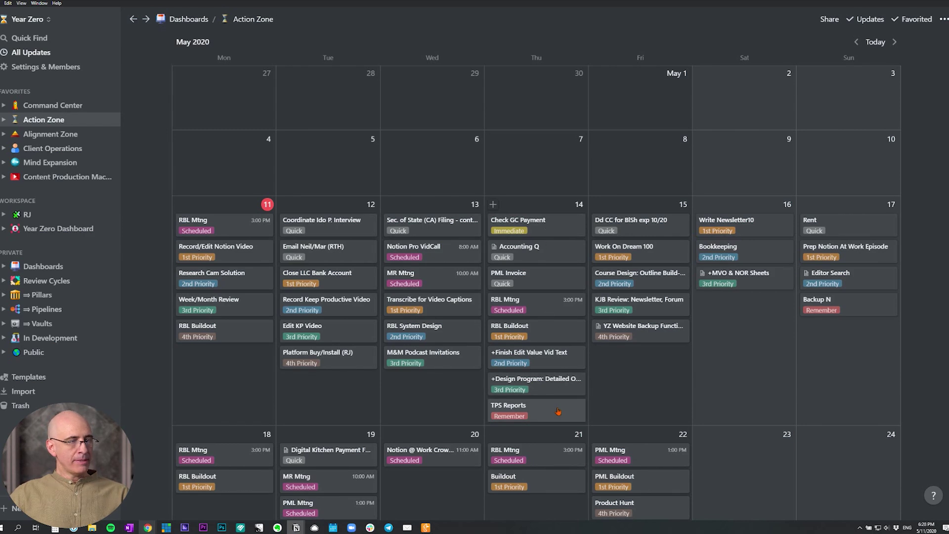
scroll(558, 412, up, 4)
scroll(516, 136, down, 2)
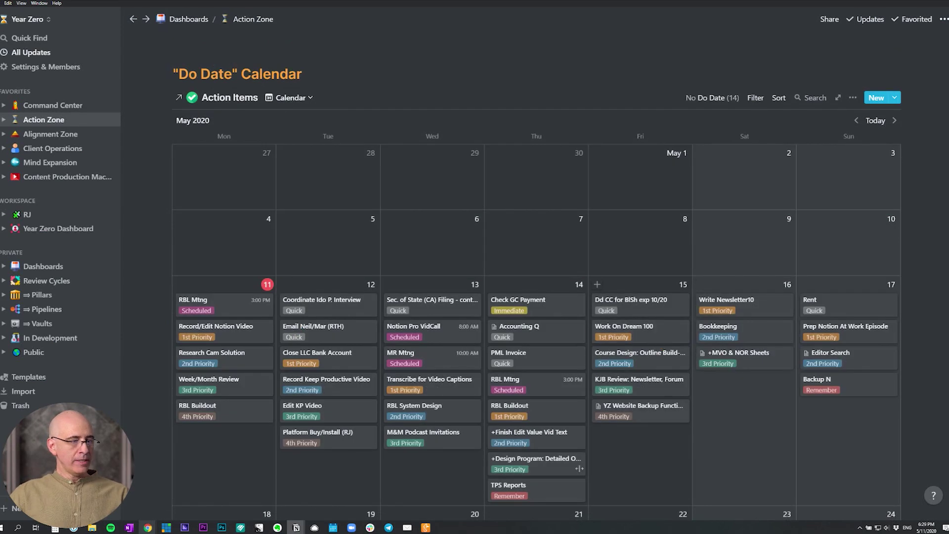
drag(549, 487, 263, 436)
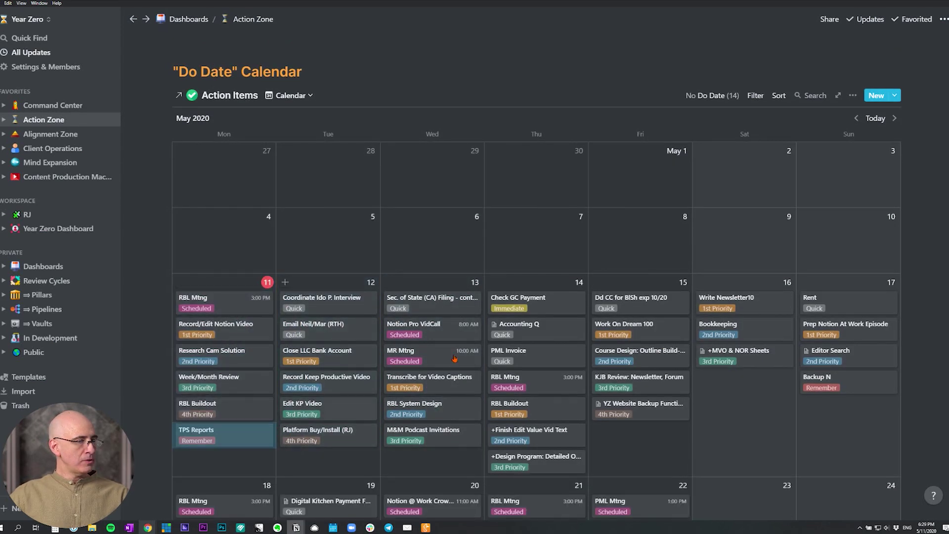
scroll(193, 292, up, 6)
click(178, 275)
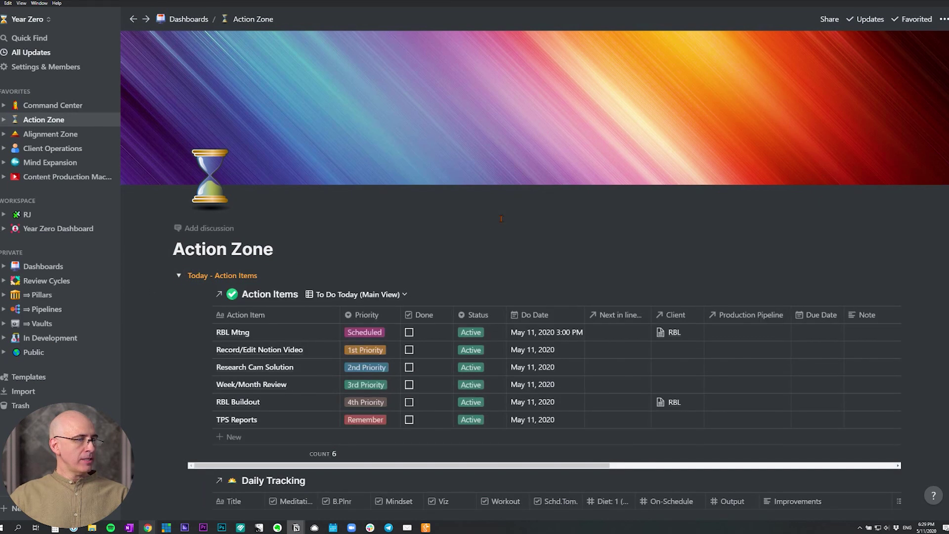
scroll(508, 301, down, 2)
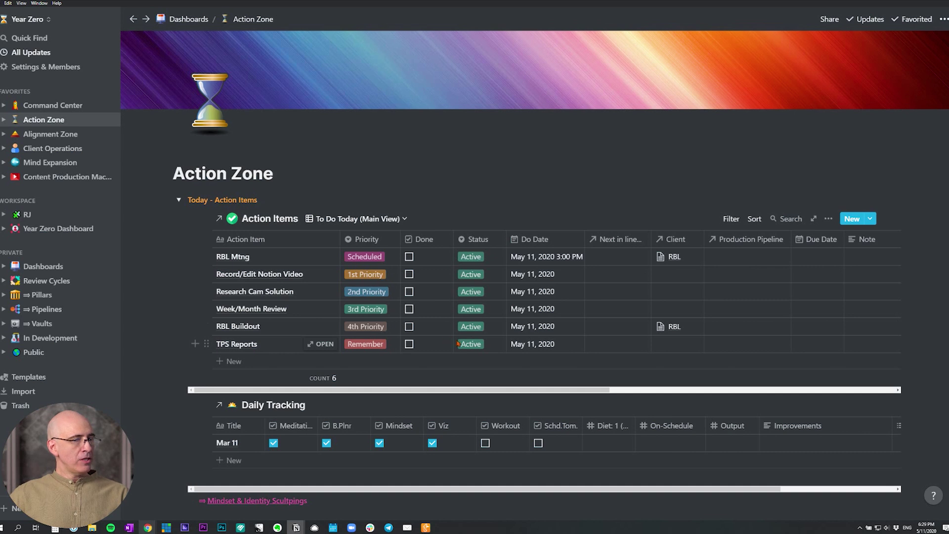
Change the TPS Reports do date to May 21, 2020.
click(543, 344)
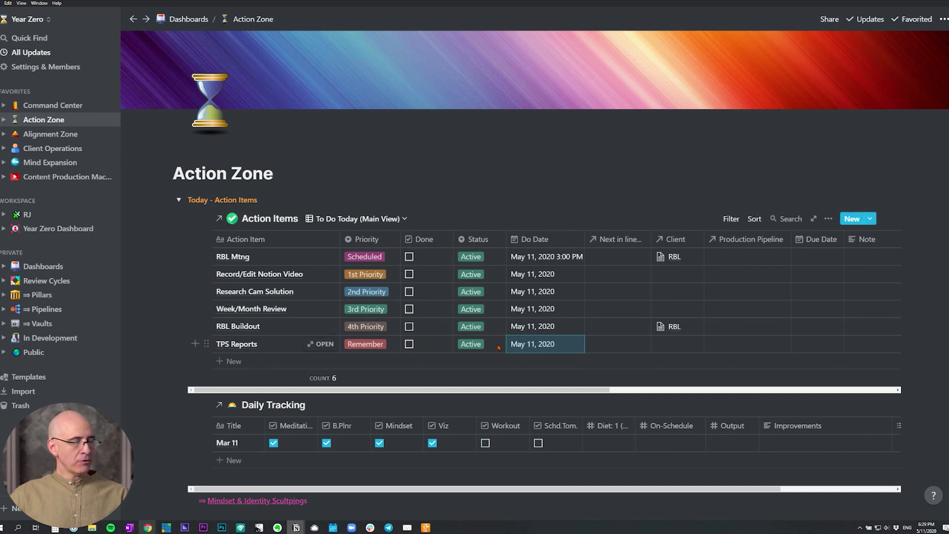
click(531, 346)
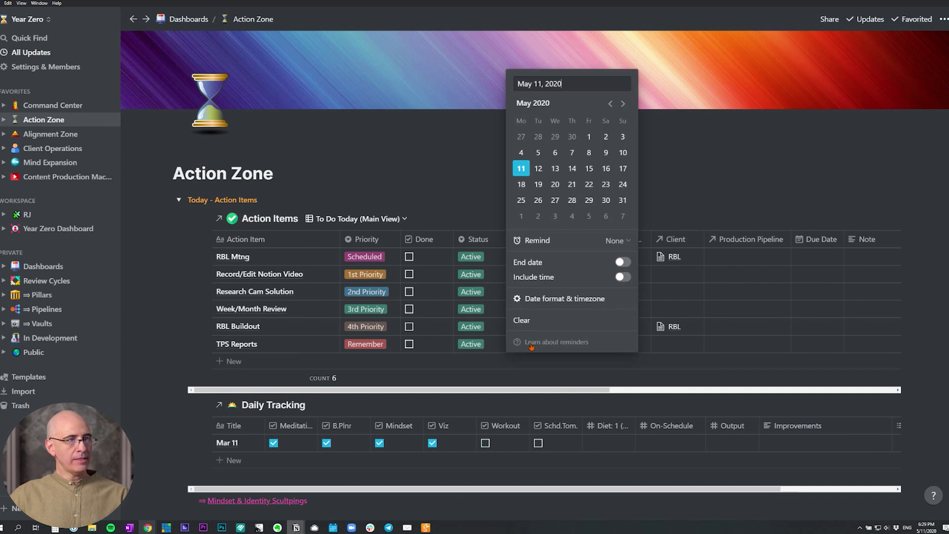
click(571, 185)
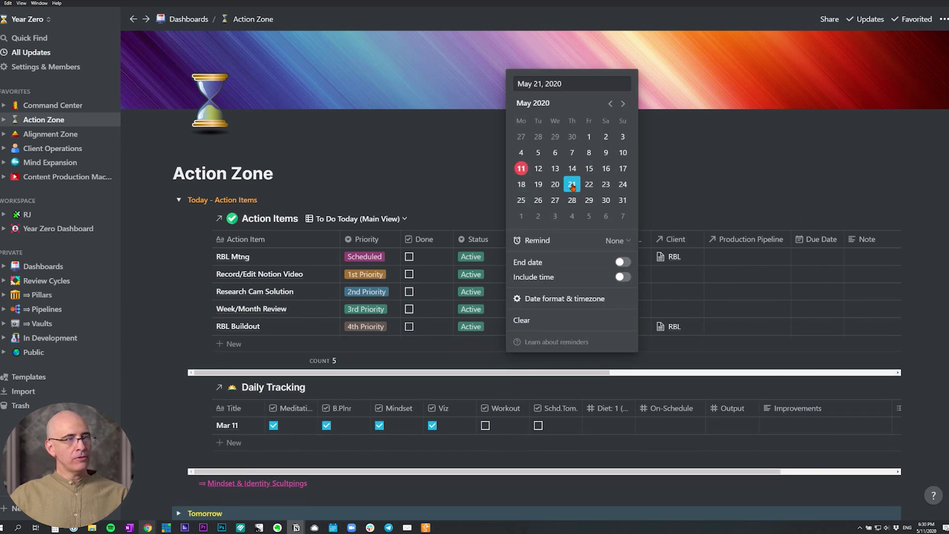
click(701, 157)
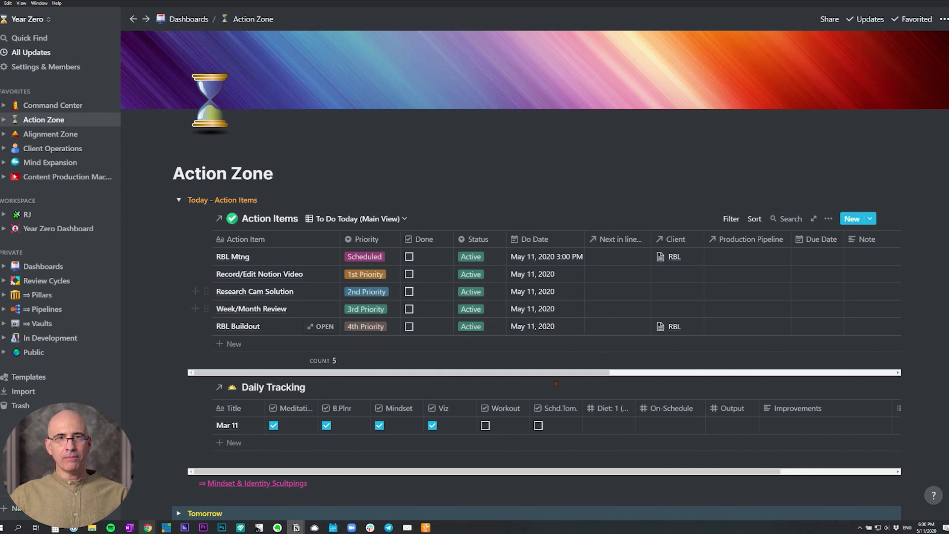
Look ahead to June in another do date's picker without changing it, then select the page title.
click(543, 326)
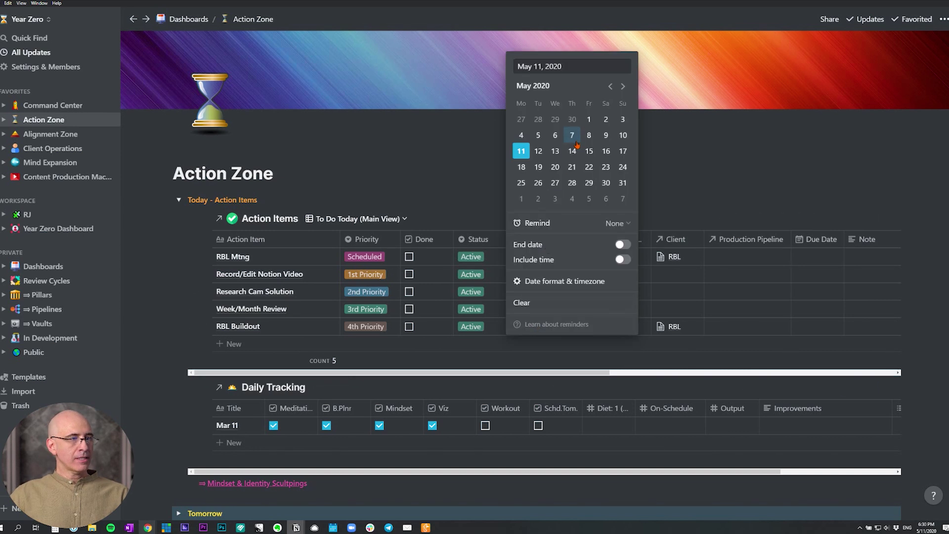
click(622, 87)
click(681, 140)
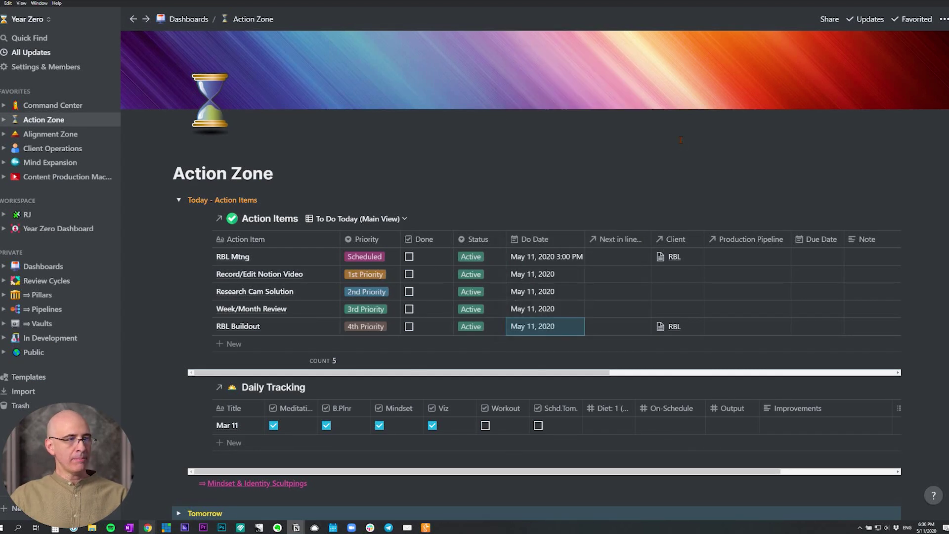
click(592, 157)
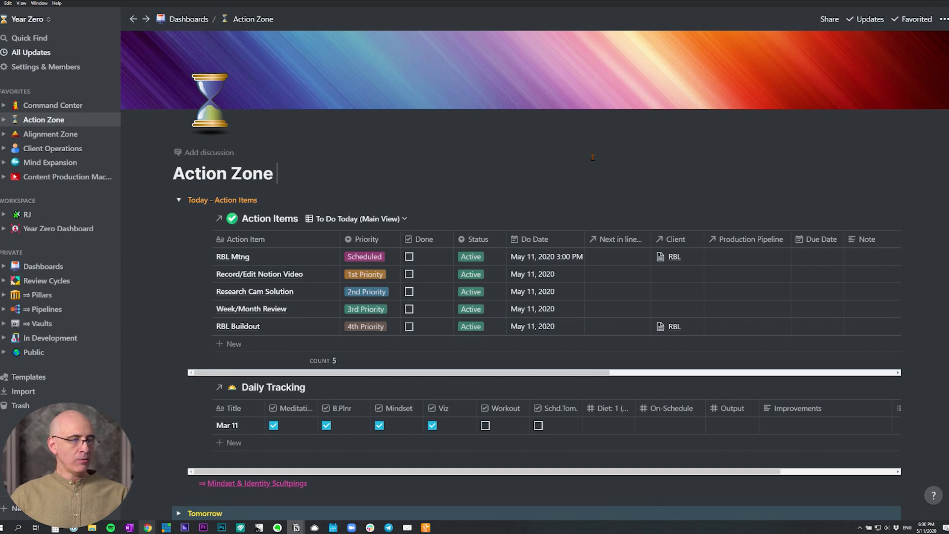
Append '1' to make the title 'Action Zone 1' and scroll to the May 2020 Do Date calendar.
text(1)
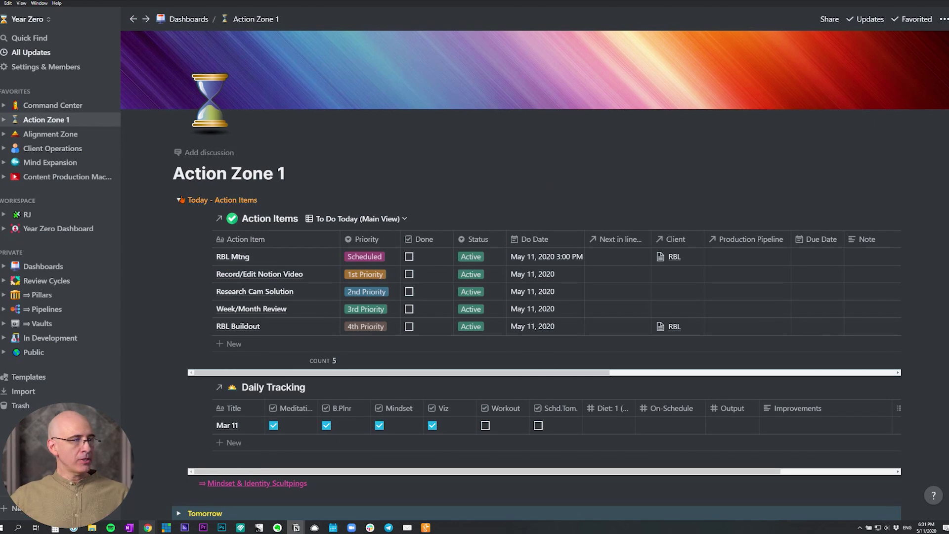
scroll(334, 234, down, 15)
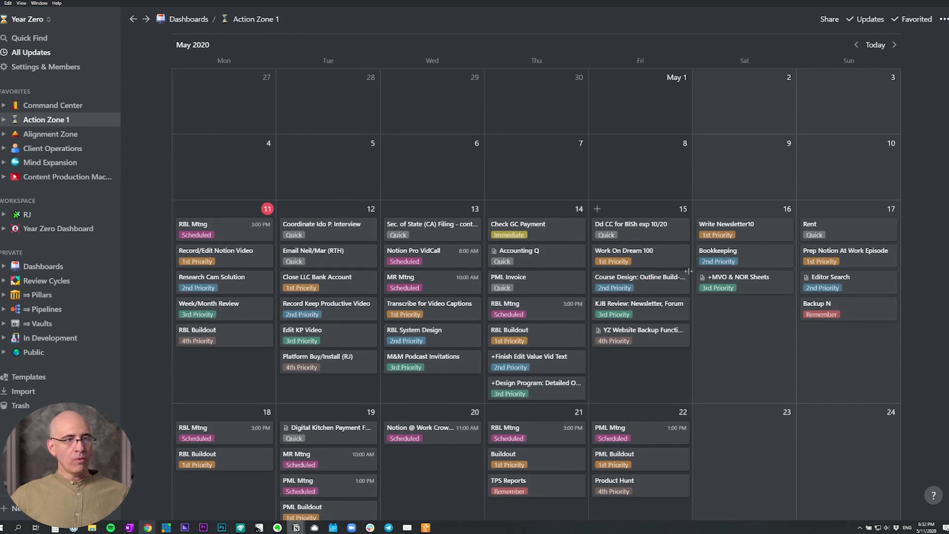
scroll(606, 302, down, 1)
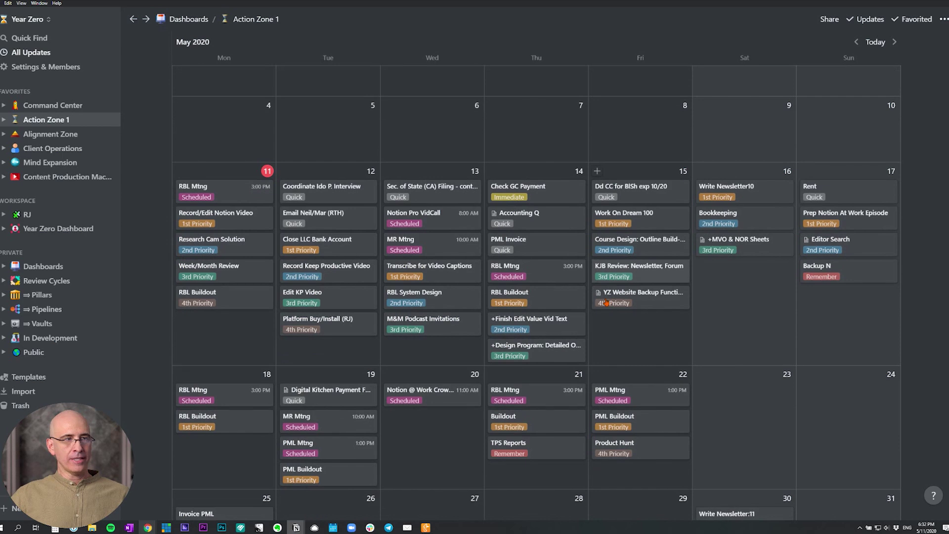
scroll(528, 227, up, 2)
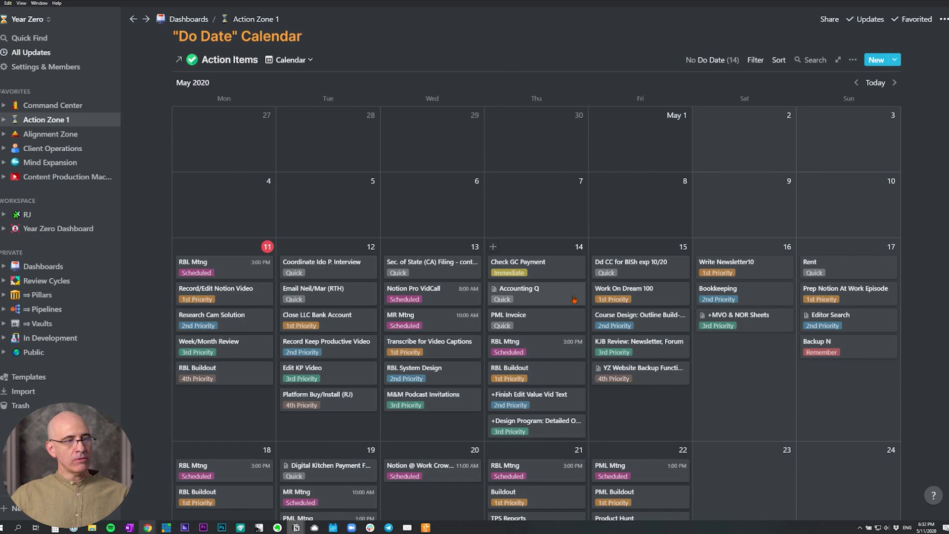
scroll(573, 299, down, 3)
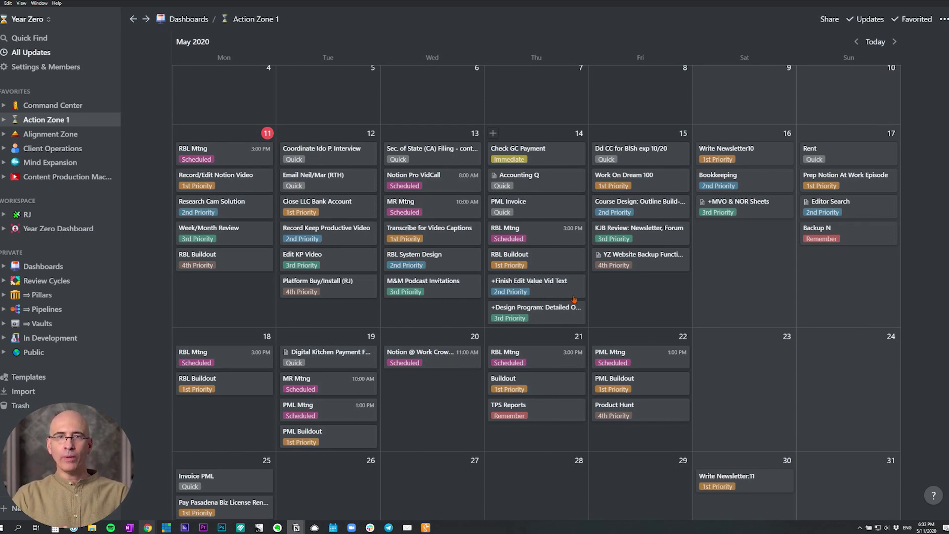
Add a calendar item 'TPS Report' with Immediate priority and Do Date May 15, 2020.
scroll(545, 158, up, 8)
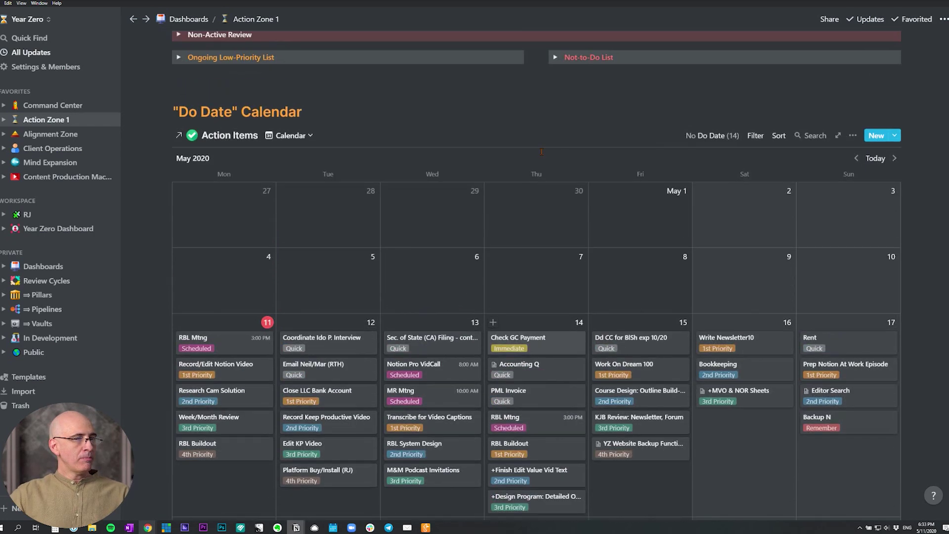
scroll(723, 112, down, 5)
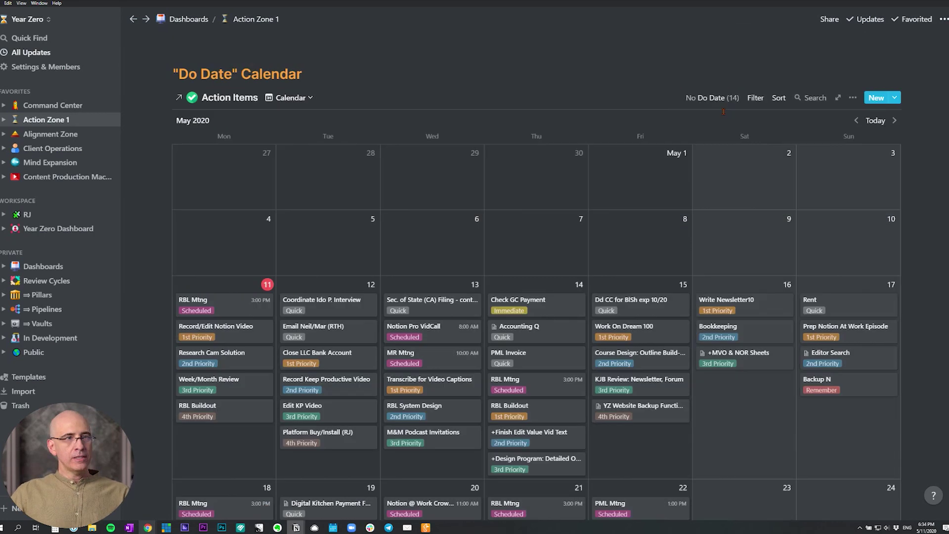
click(877, 98)
text(TPS )
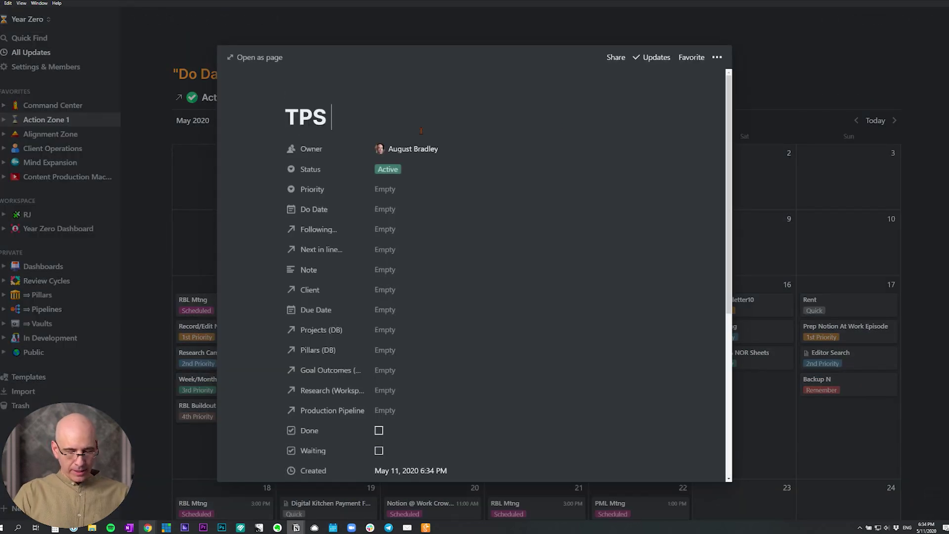
text(Report)
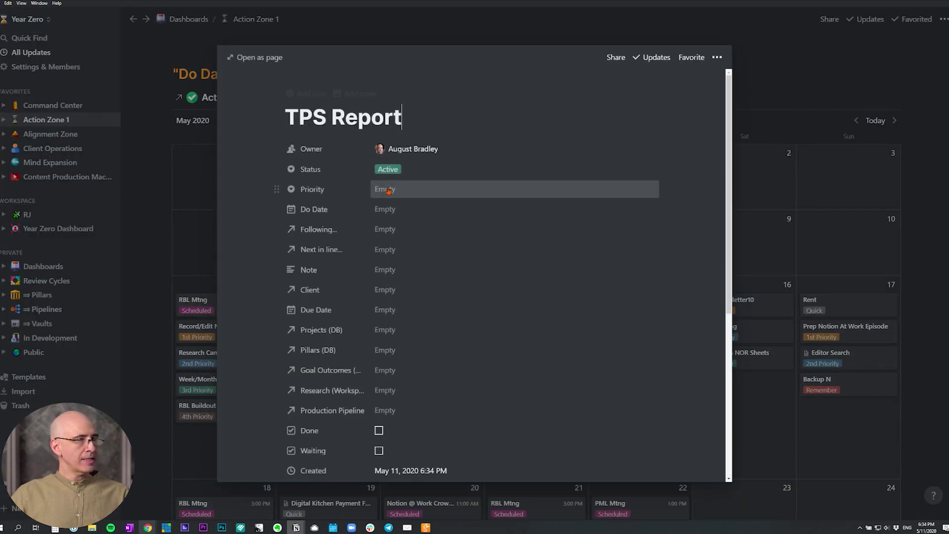
click(388, 191)
click(404, 227)
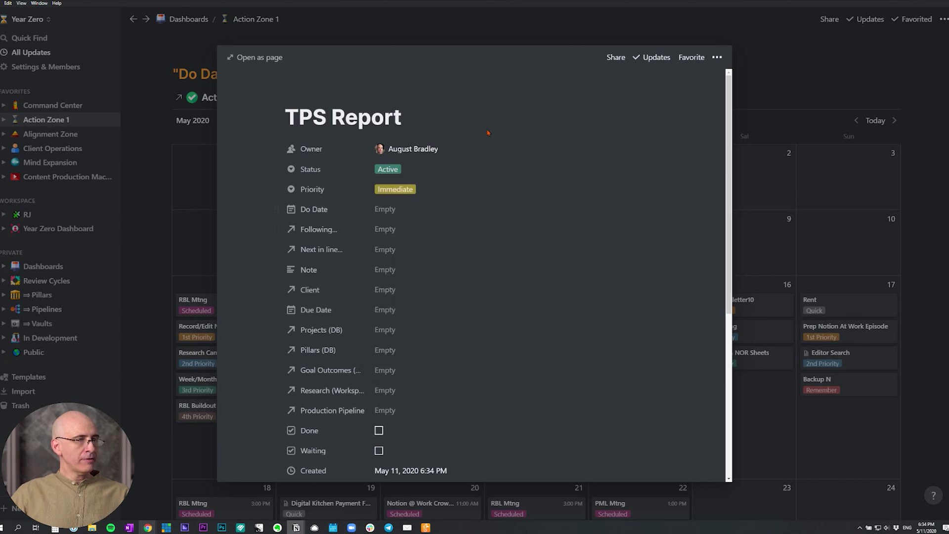
click(390, 209)
click(452, 317)
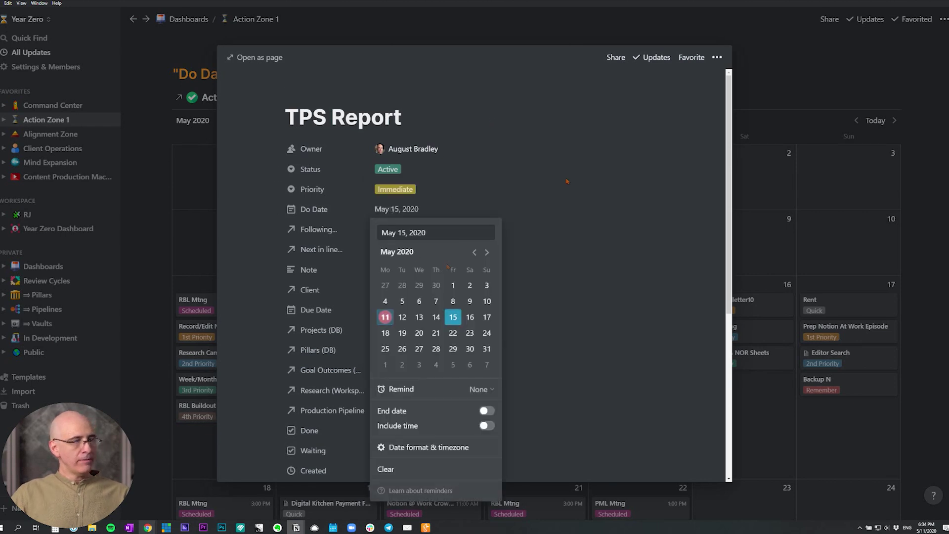
click(567, 182)
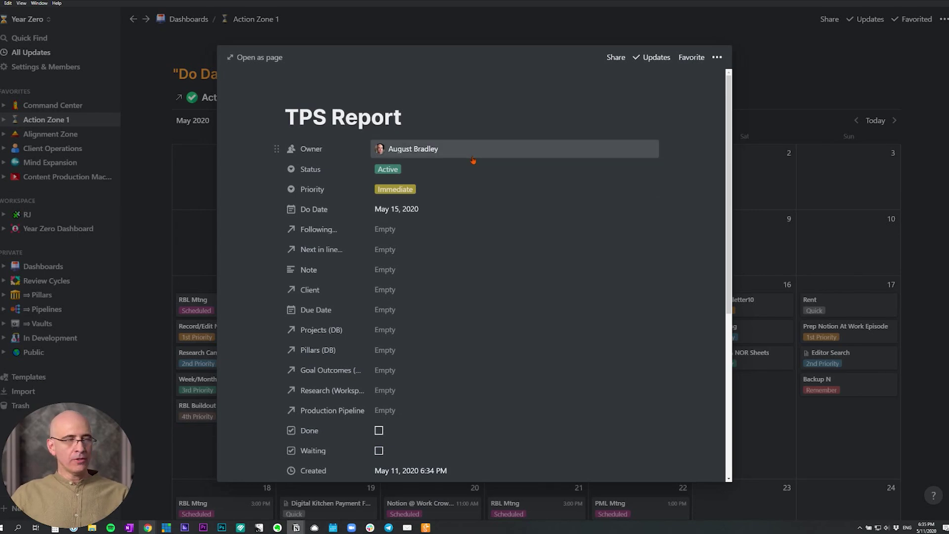
Close the TPS Report preview, then reopen and close the card to check it.
key(Escape)
scroll(640, 314, down, 2)
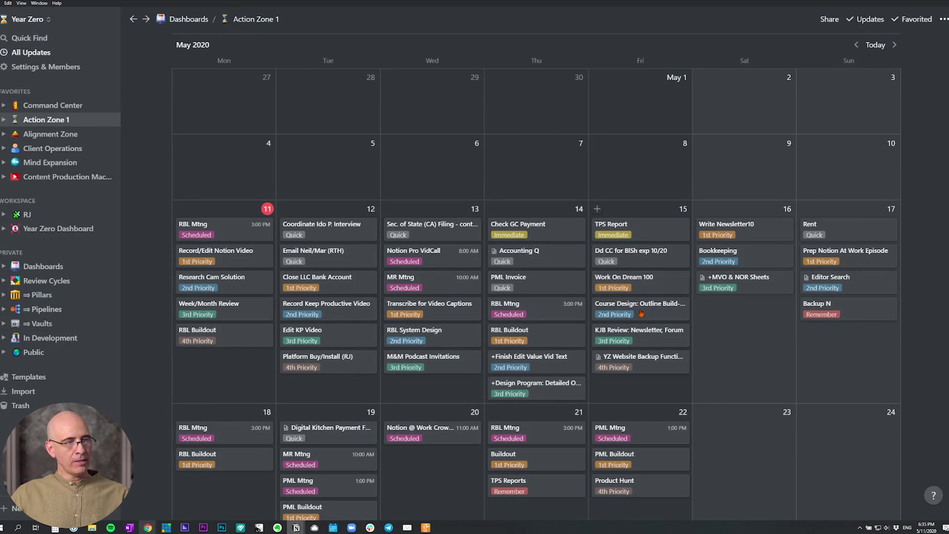
click(648, 233)
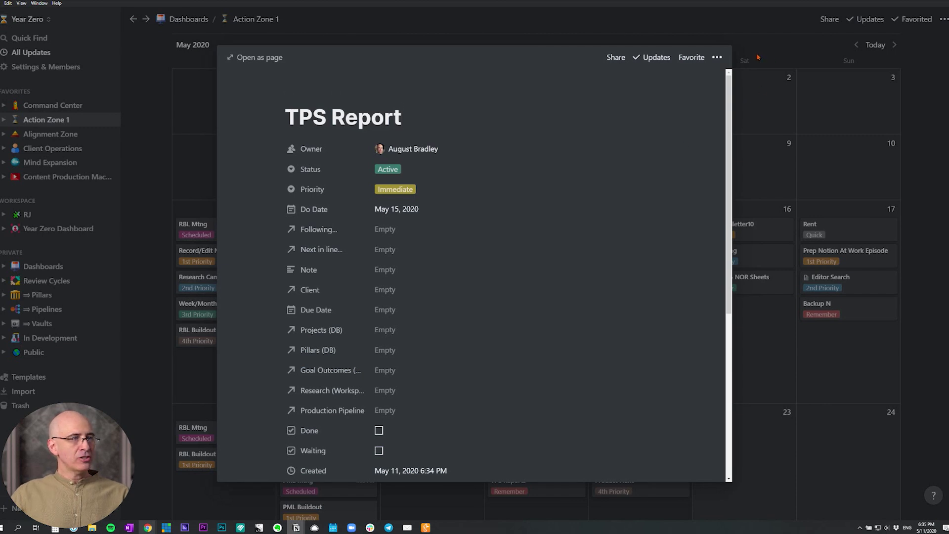
click(758, 57)
Duplicate TPS Report, remove the 'Copy of ' prefix, and set the copy's do date to June 19.
right_click(624, 228)
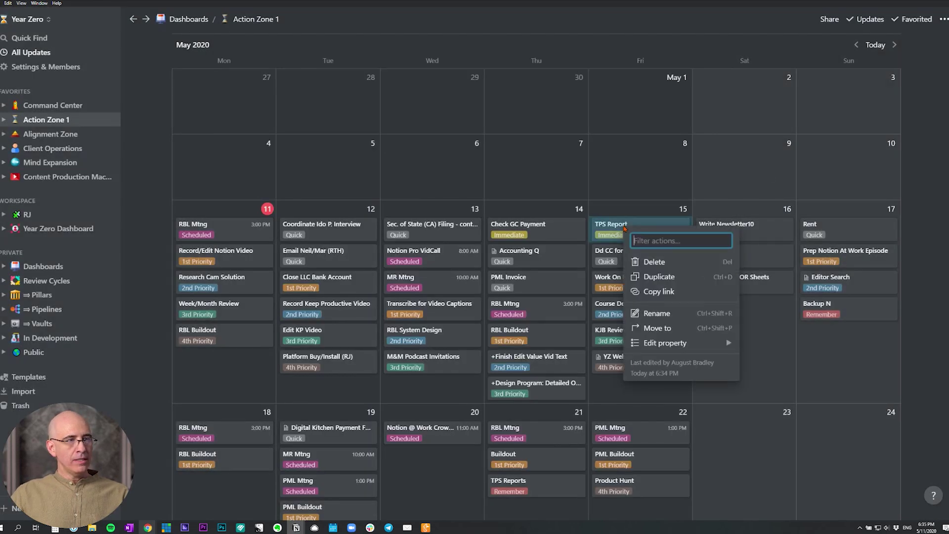
click(660, 276)
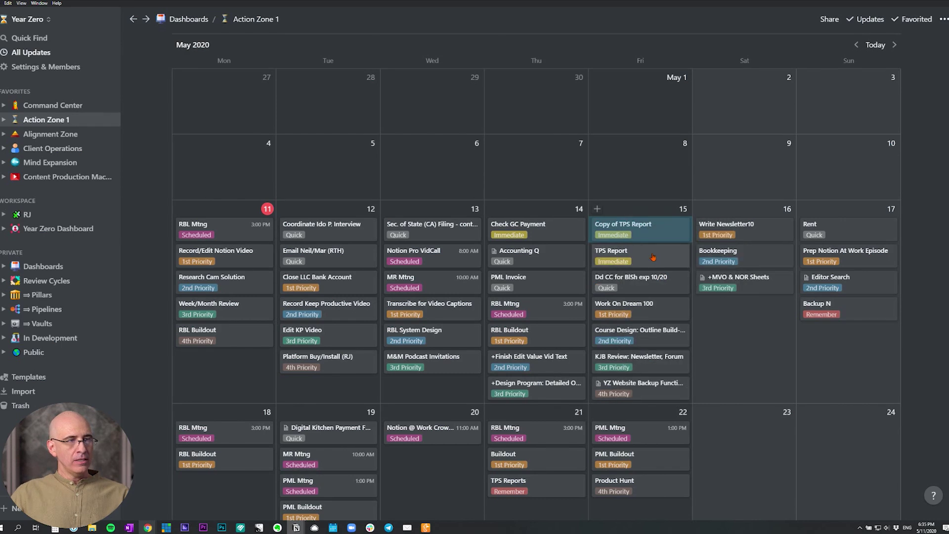
click(642, 229)
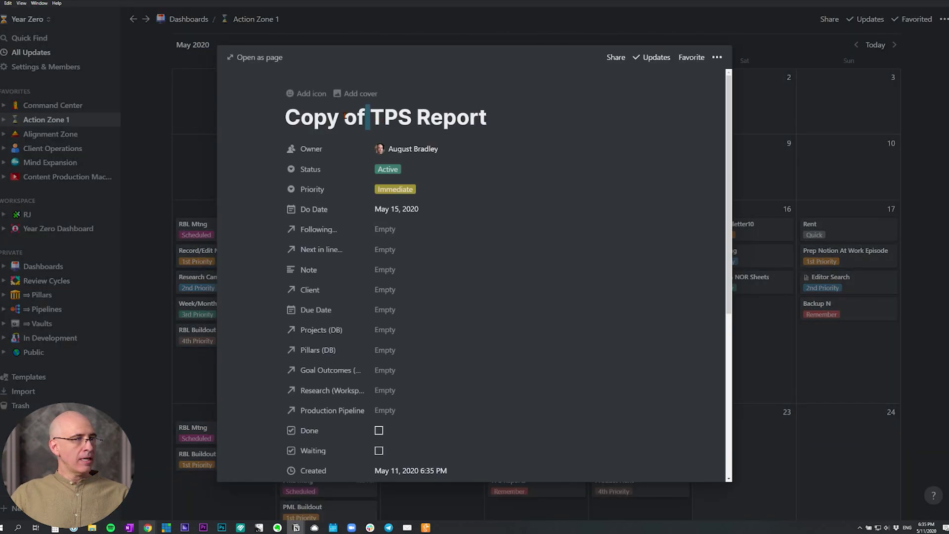
key(shift+Home)
key(BackSpace)
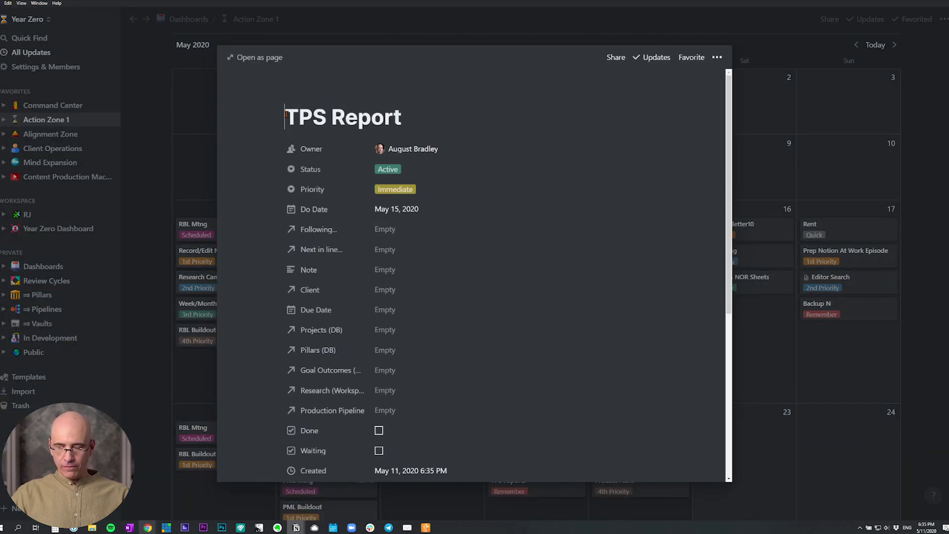
click(397, 209)
click(487, 252)
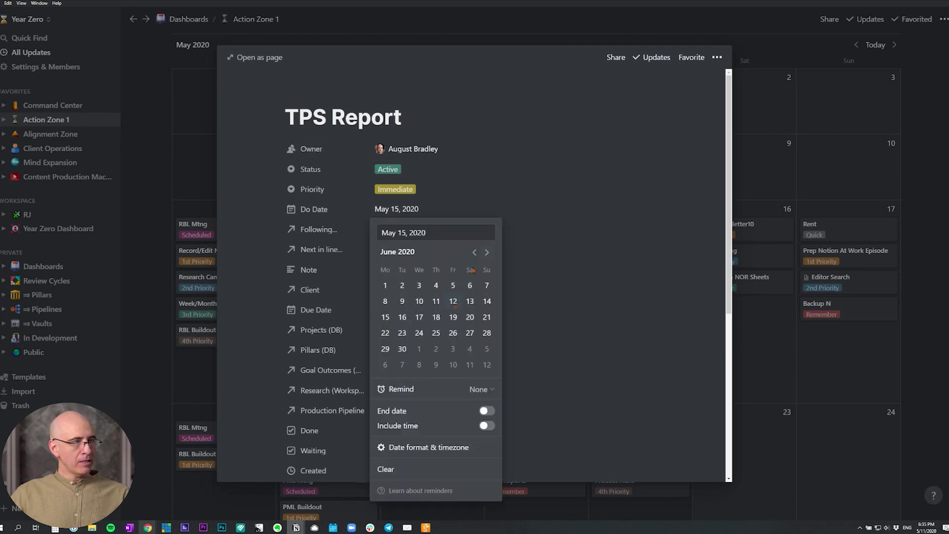
click(452, 316)
click(726, 114)
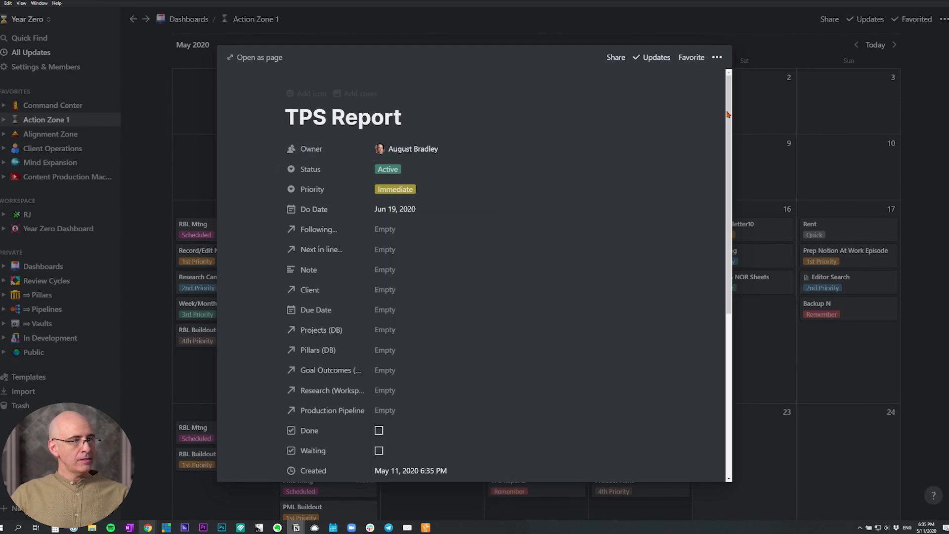
click(729, 115)
Duplicate the May 15 TPS Report again, strip 'Copy of ', and set its Do Date to July 17, 2020.
right_click(638, 229)
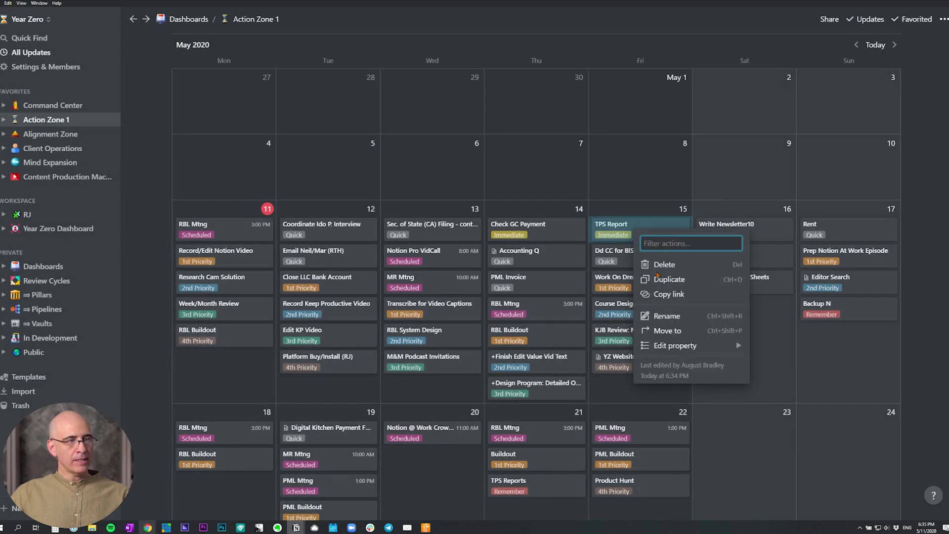
click(668, 279)
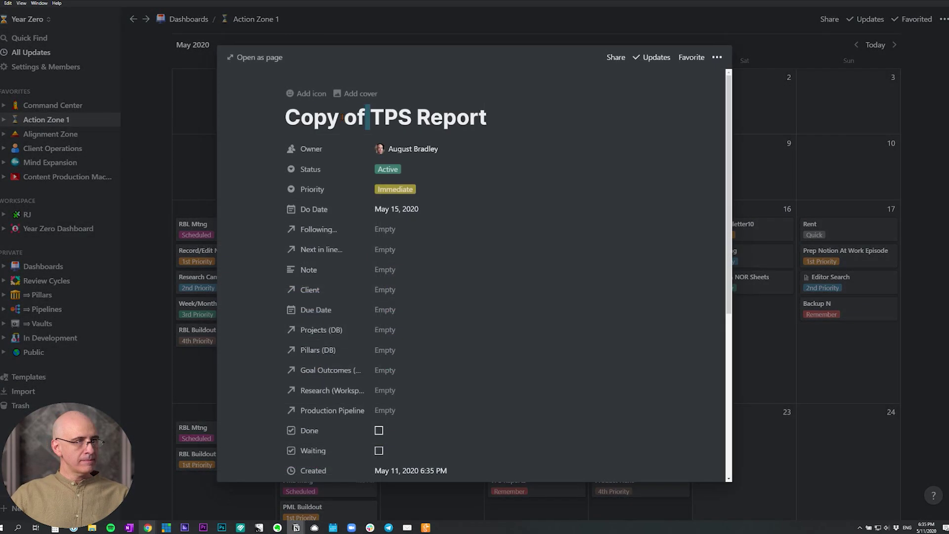
drag(343, 117, 290, 117)
key(BackSpace)
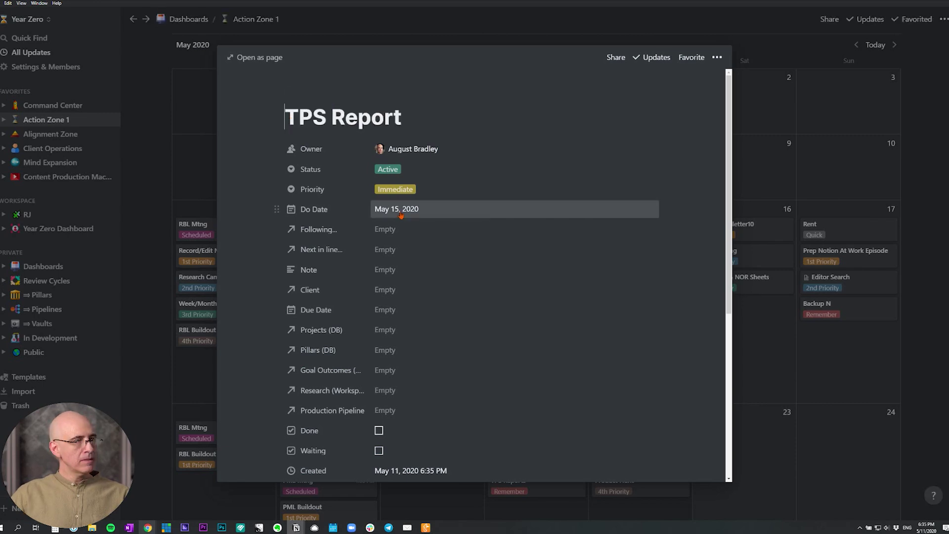
click(400, 210)
click(486, 253)
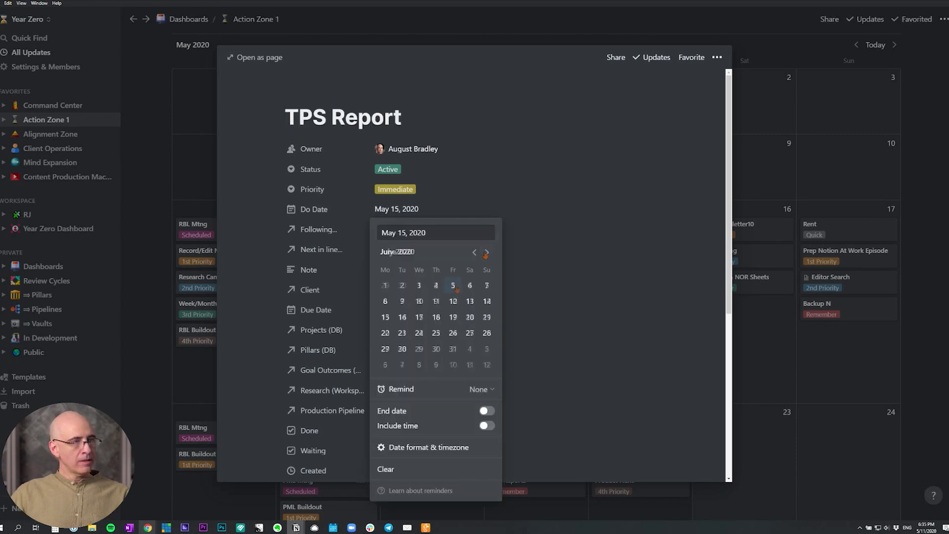
click(486, 253)
click(453, 318)
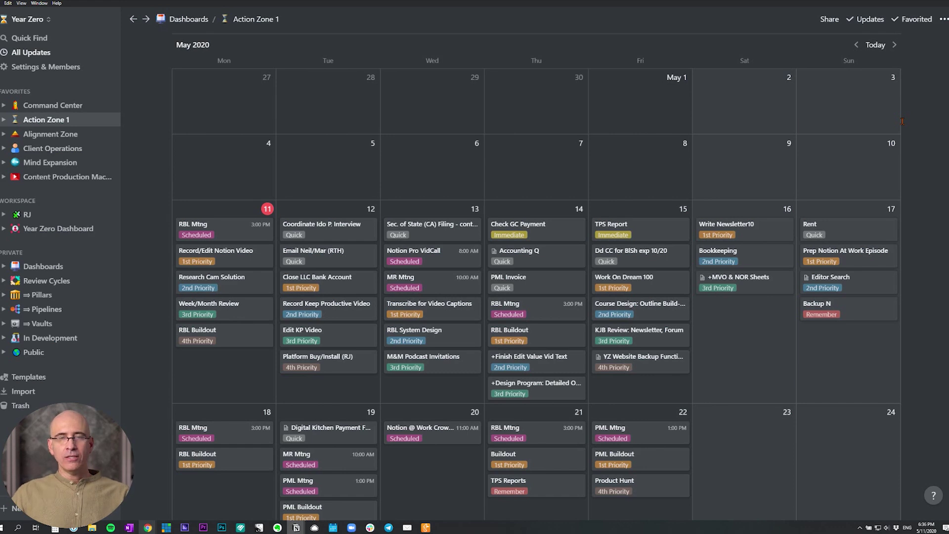
Delete the trailing '1' so the page title reads 'Action Zone' again.
scroll(869, 131, down, 1)
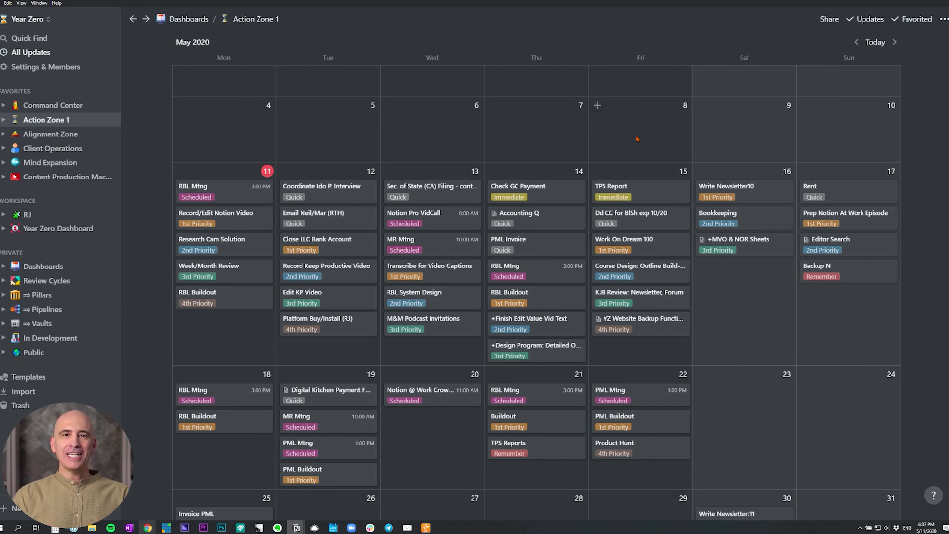
key(BackSpace)
key(BackSpace)
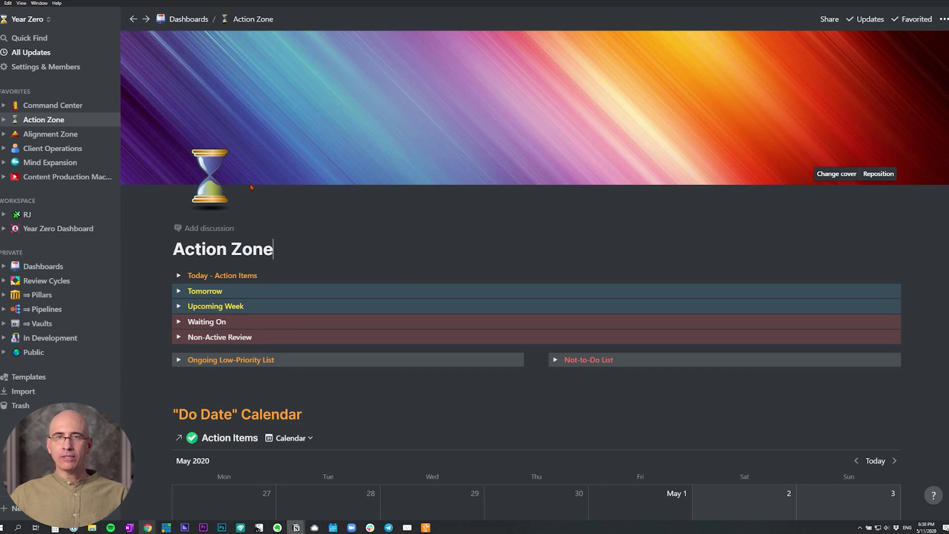
Open the Alignment Zone page and expand its Projects section.
click(51, 134)
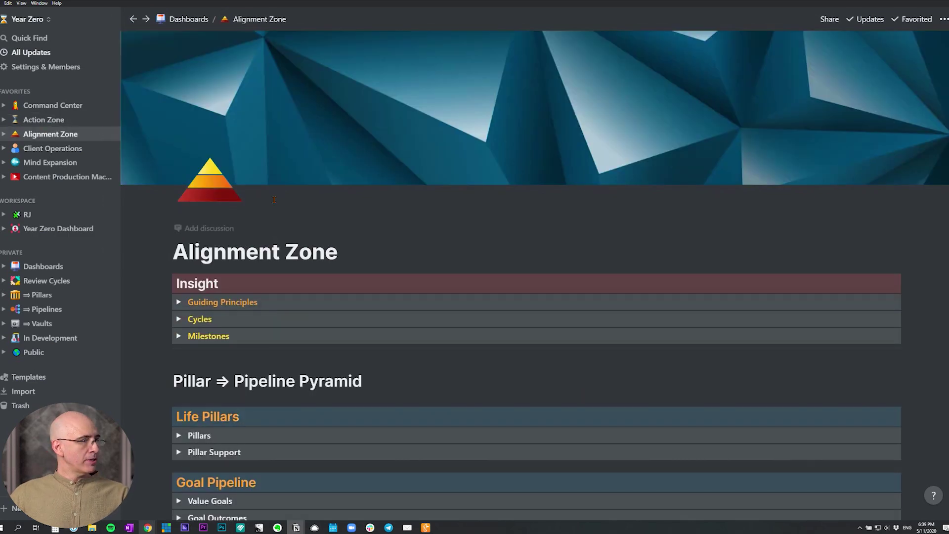
scroll(274, 199, down, 3)
scroll(273, 199, down, 2)
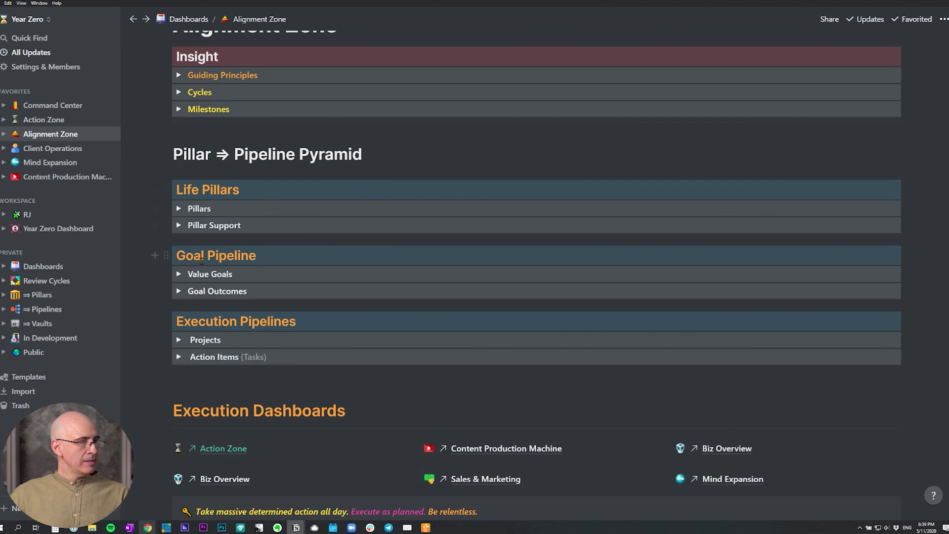
click(179, 340)
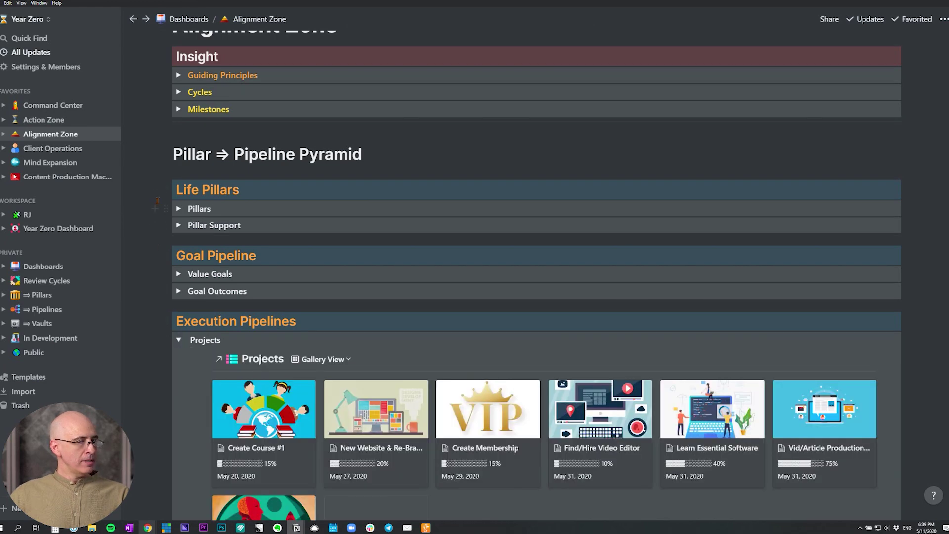
scroll(157, 200, down, 2)
scroll(157, 200, down, 1)
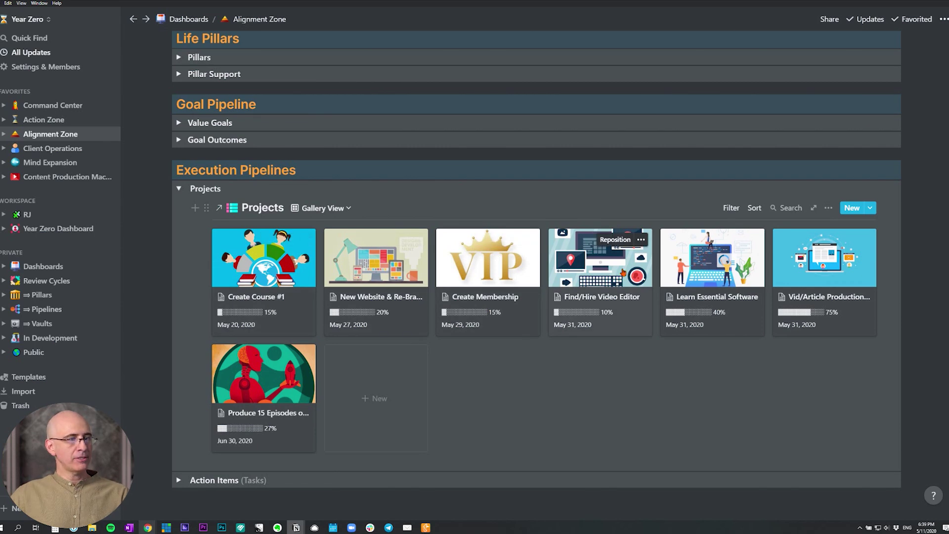
Switch Projects to Action Implementation View and back to Gallery View, then open Find/Hire Video Editor.
click(347, 208)
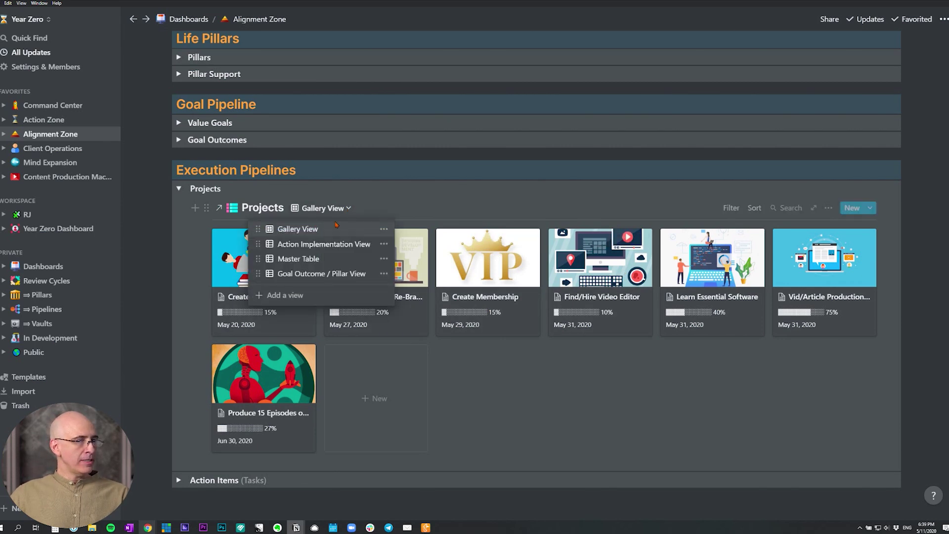
click(315, 244)
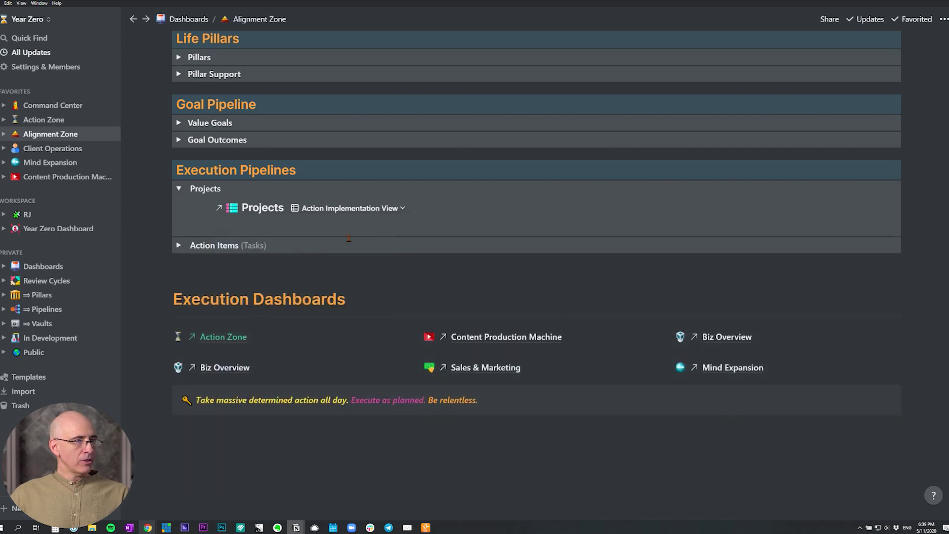
scroll(345, 242, down, 3)
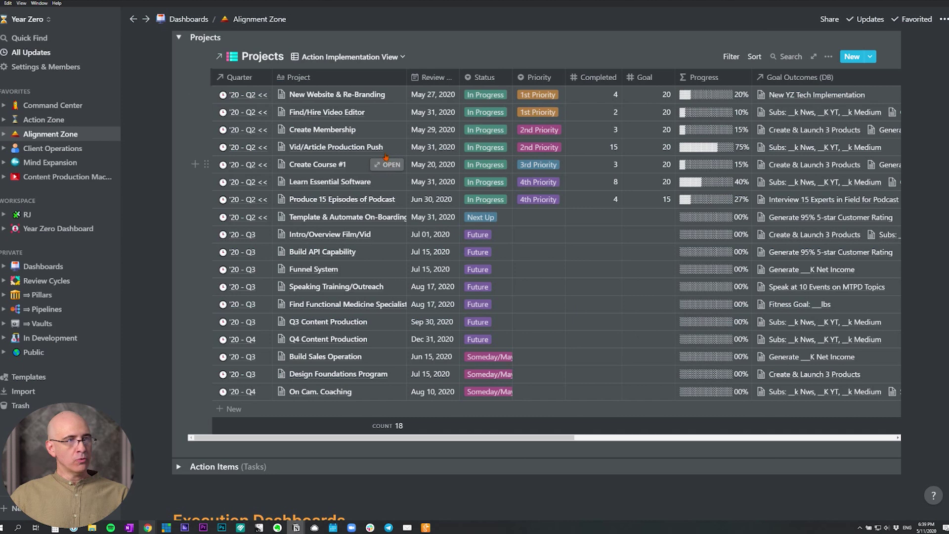
click(317, 57)
click(329, 80)
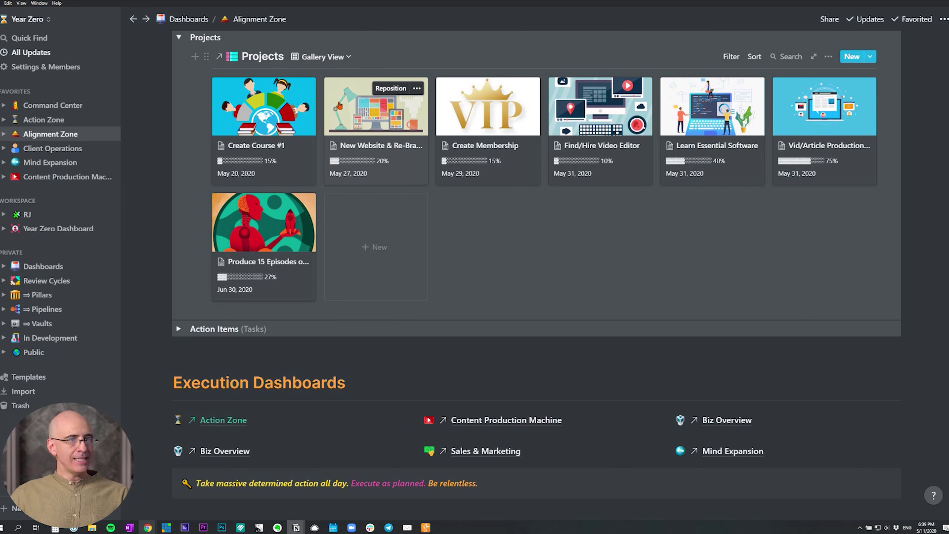
click(607, 108)
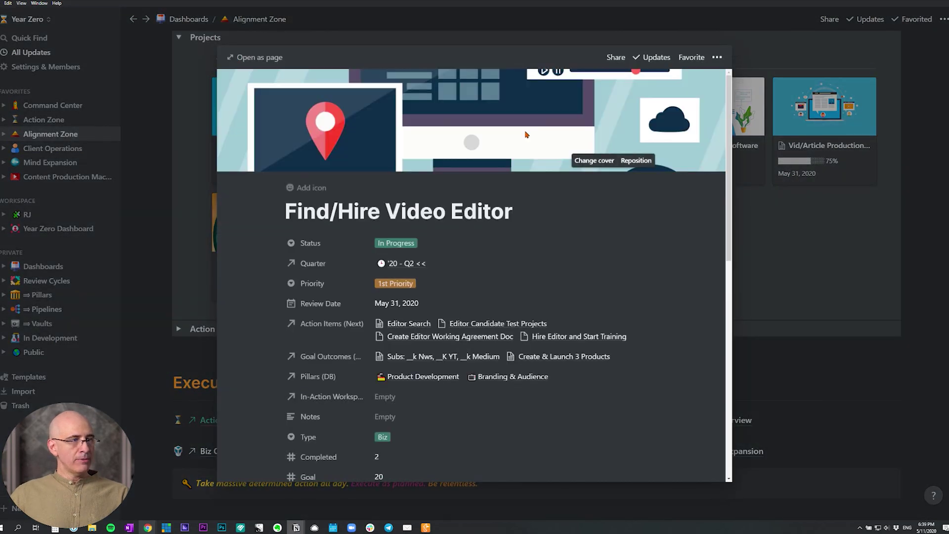
scroll(525, 134, down, 3)
scroll(525, 134, down, 6)
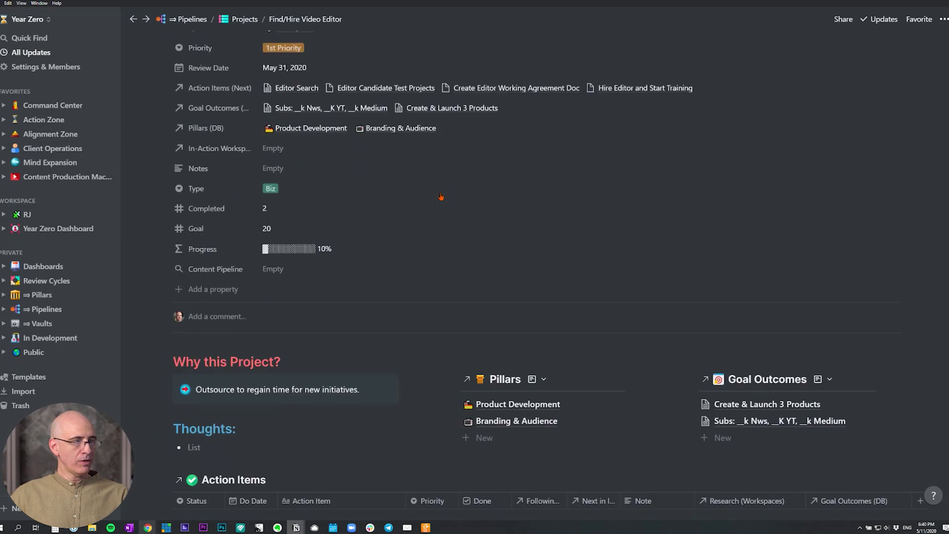
scroll(440, 197, down, 3)
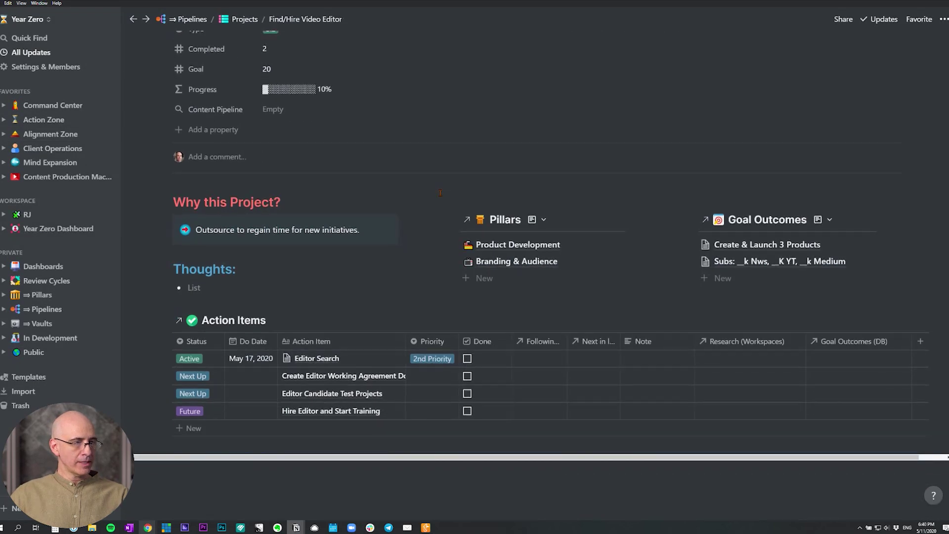
click(565, 213)
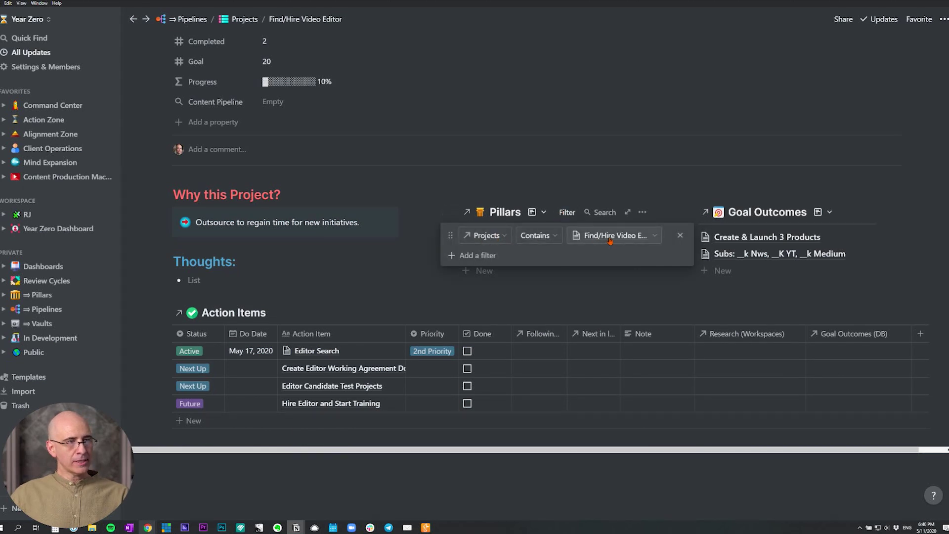
click(439, 108)
scroll(439, 108, up, 6)
scroll(479, 157, down, 4)
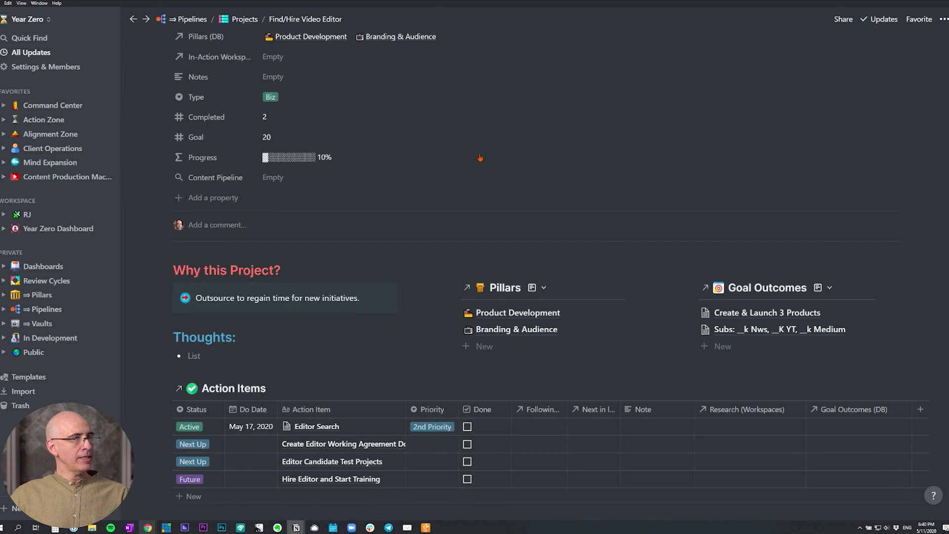
scroll(480, 157, down, 2)
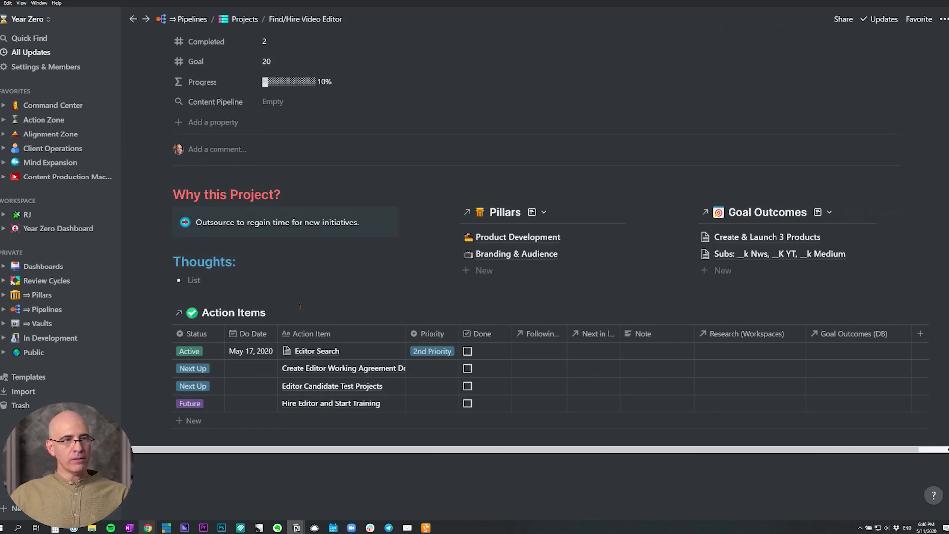
click(755, 313)
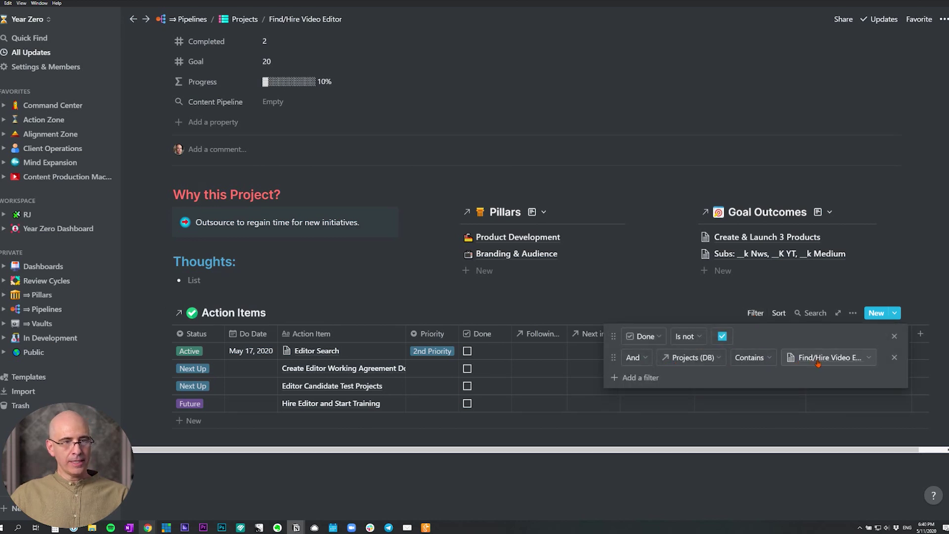
click(597, 102)
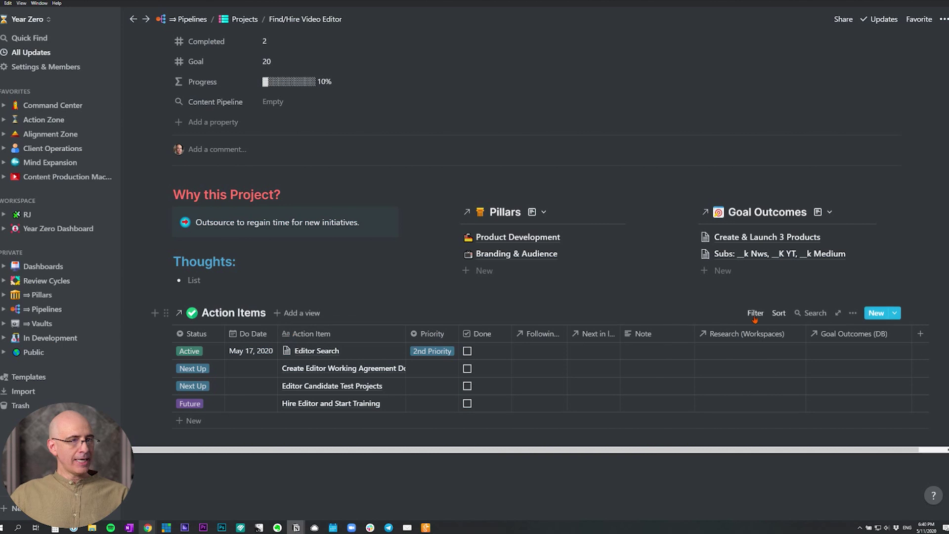
click(756, 316)
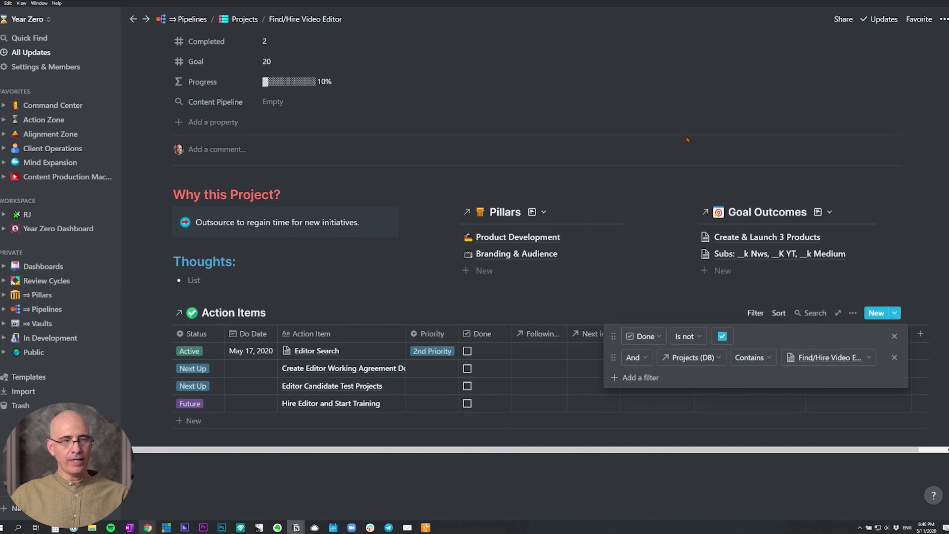
click(661, 117)
scroll(580, 230, up, 8)
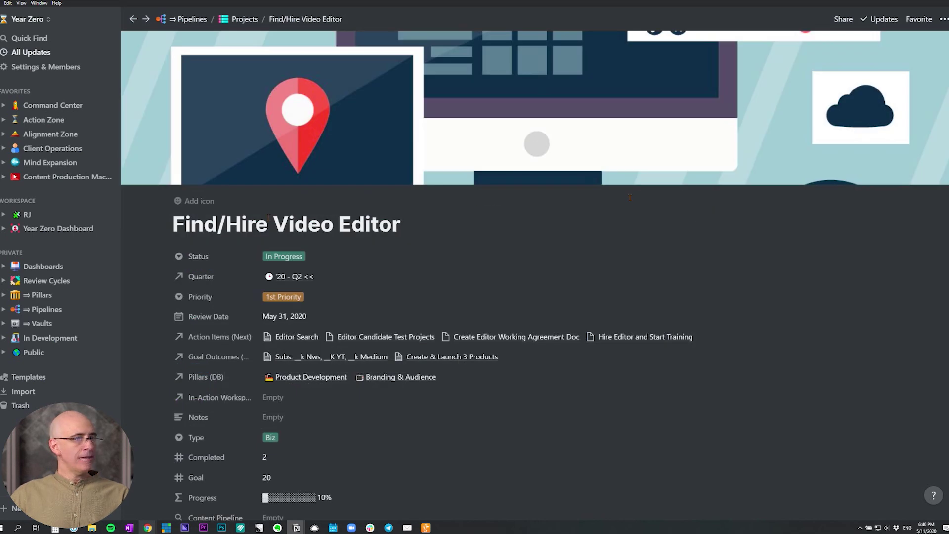
scroll(580, 229, down, 10)
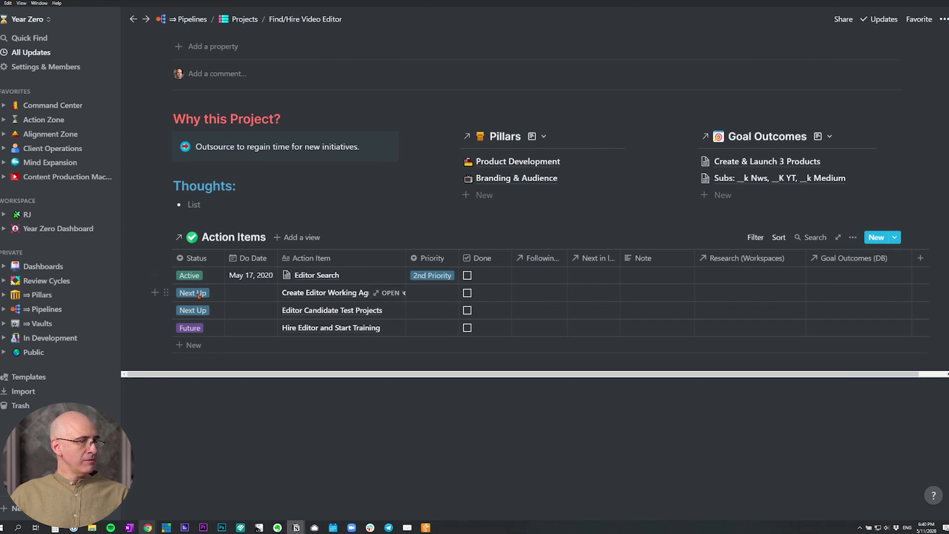
Return to Alignment Zone and open the New Project Template for editing as a full page.
key(alt+Left)
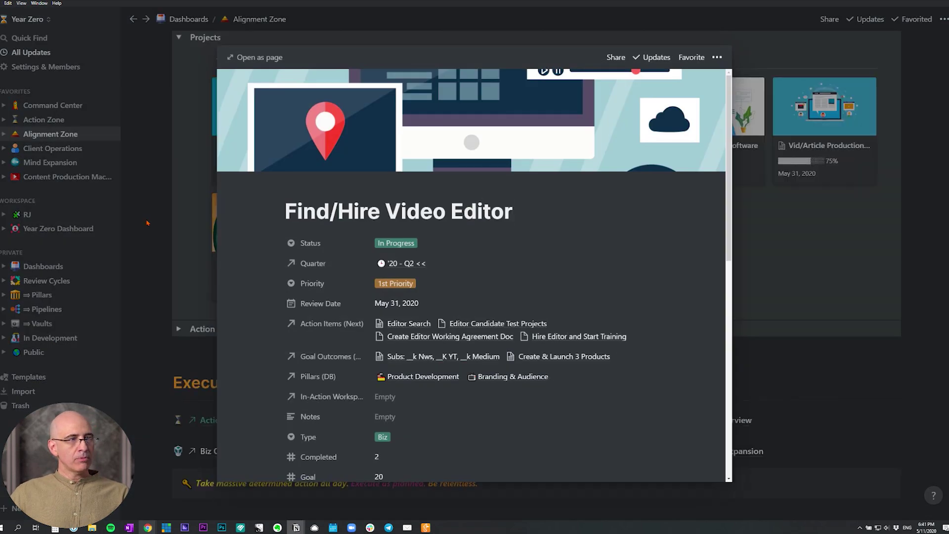
key(Escape)
click(869, 94)
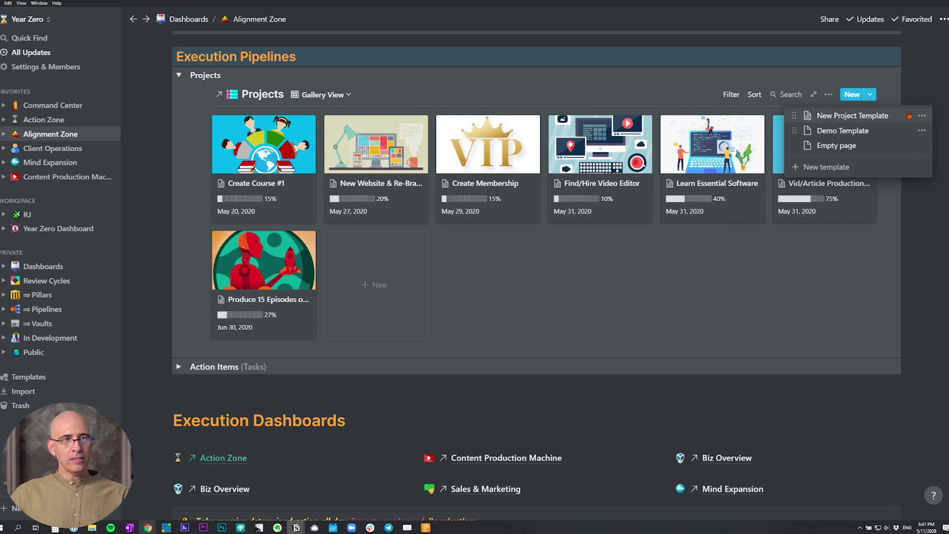
click(921, 115)
click(829, 101)
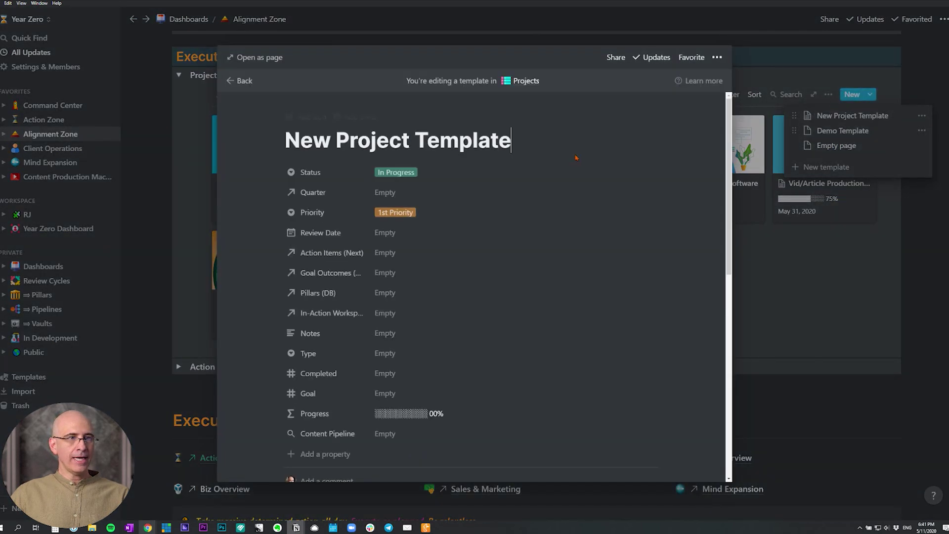
click(255, 56)
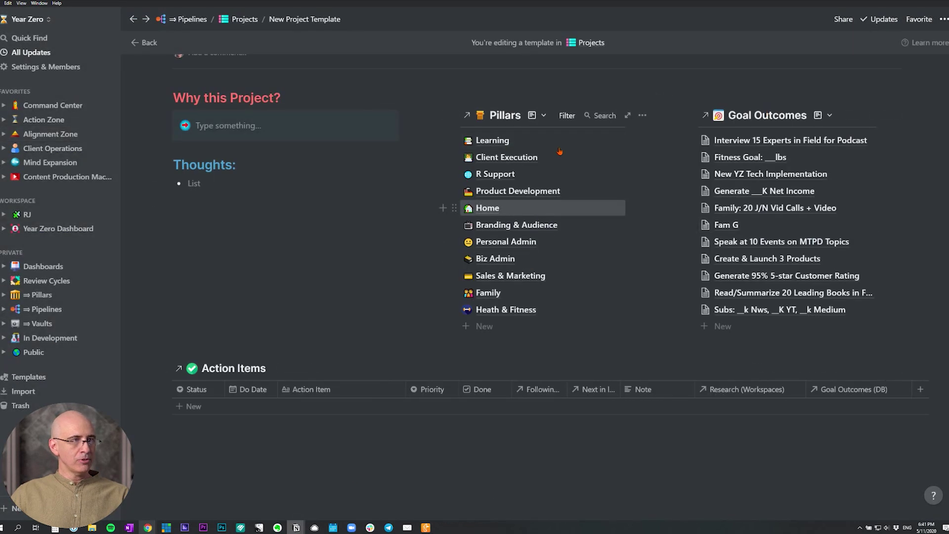
Check the template's Pillars filter settings, then scroll down to the linked databases.
click(567, 115)
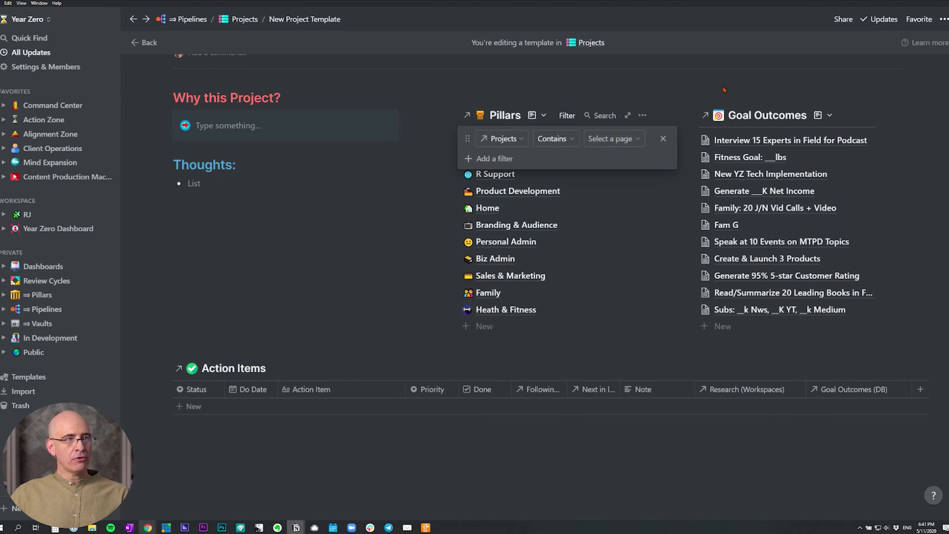
key(Escape)
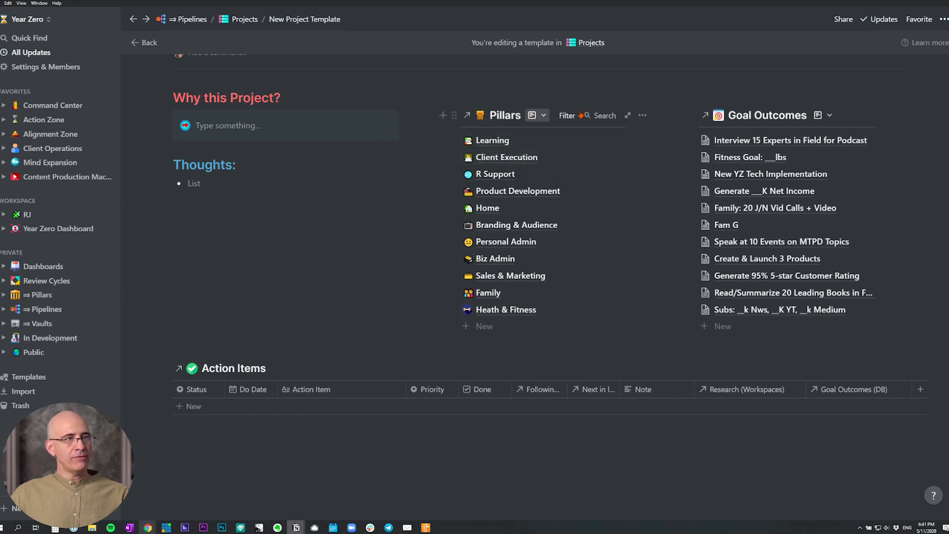
scroll(542, 237, down, 1)
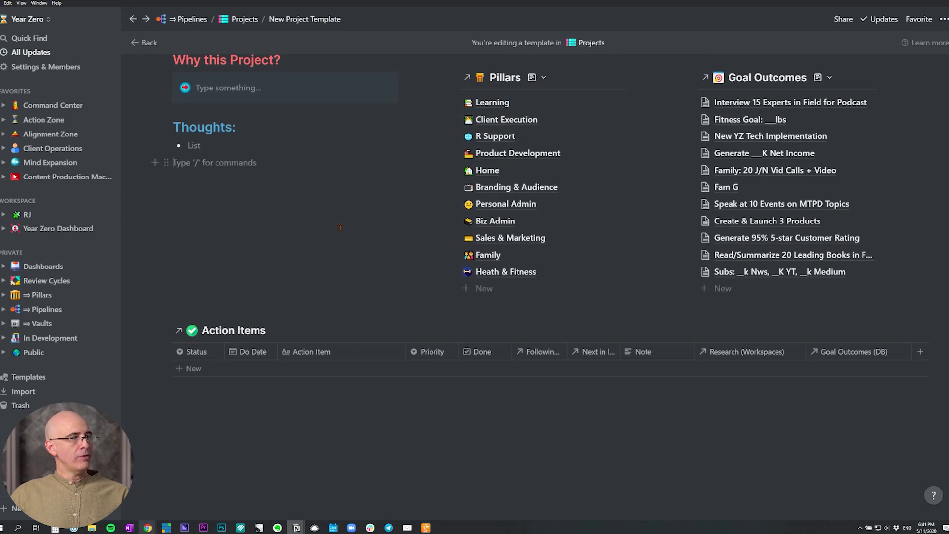
scroll(341, 232, up, 10)
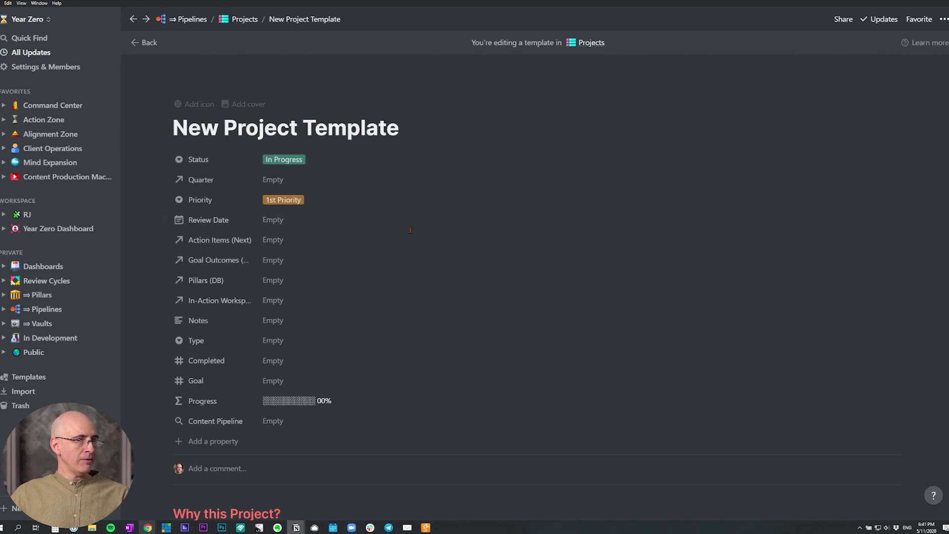
scroll(411, 228, down, 6)
scroll(411, 228, down, 1)
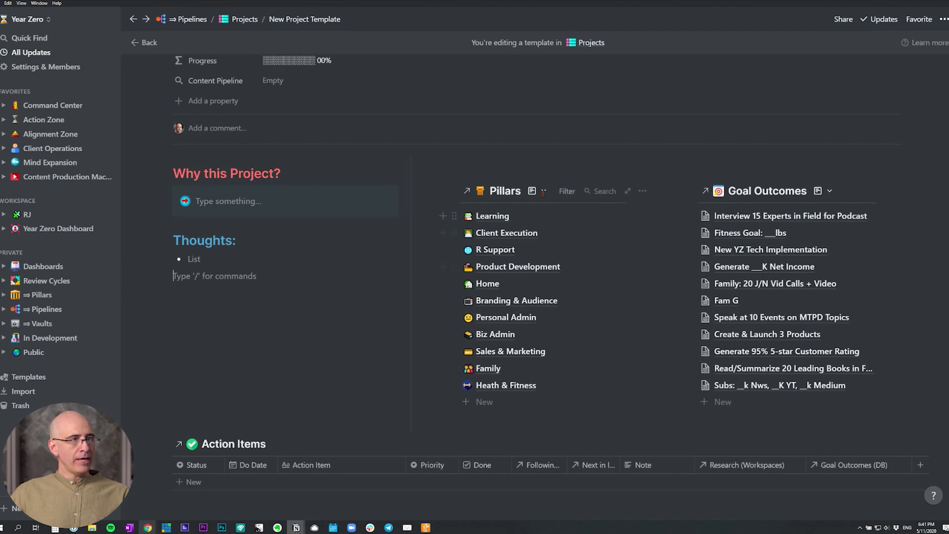
Set the Pillars filter to Projects contains New Project Template.
click(566, 190)
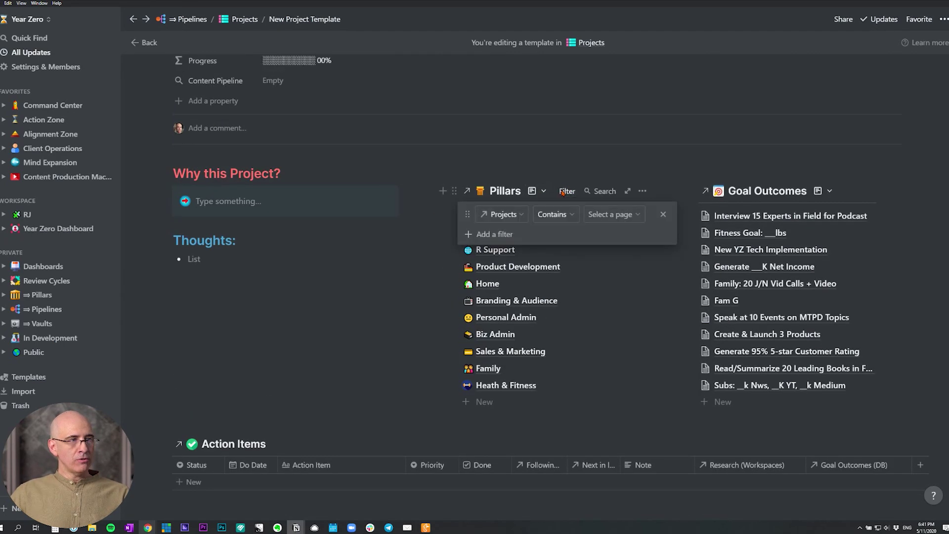
click(626, 215)
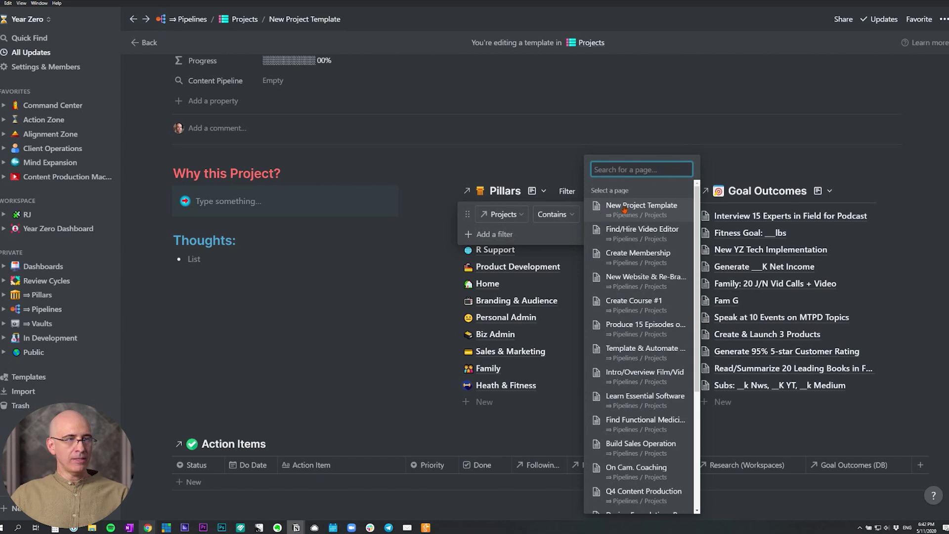
click(636, 208)
scroll(481, 313, up, 3)
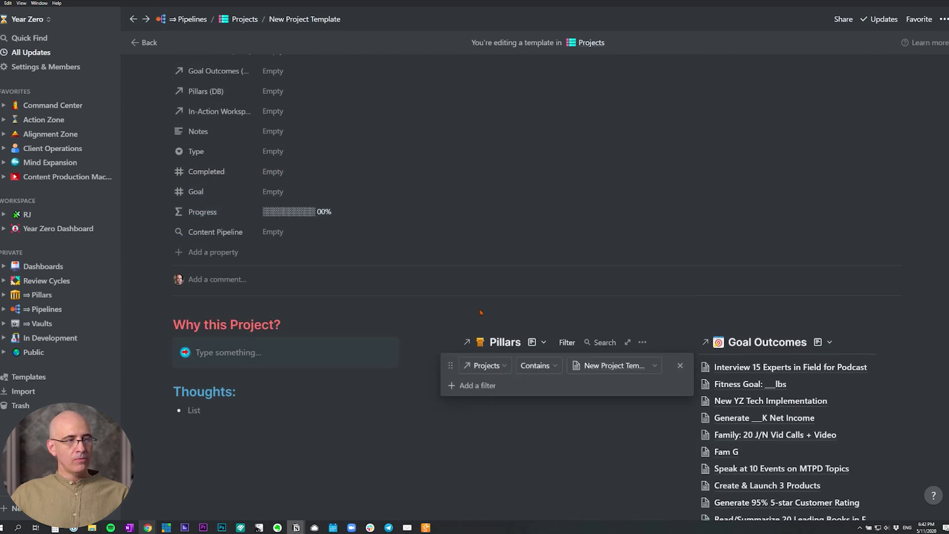
click(480, 313)
scroll(470, 282, up, 4)
scroll(365, 138, down, 5)
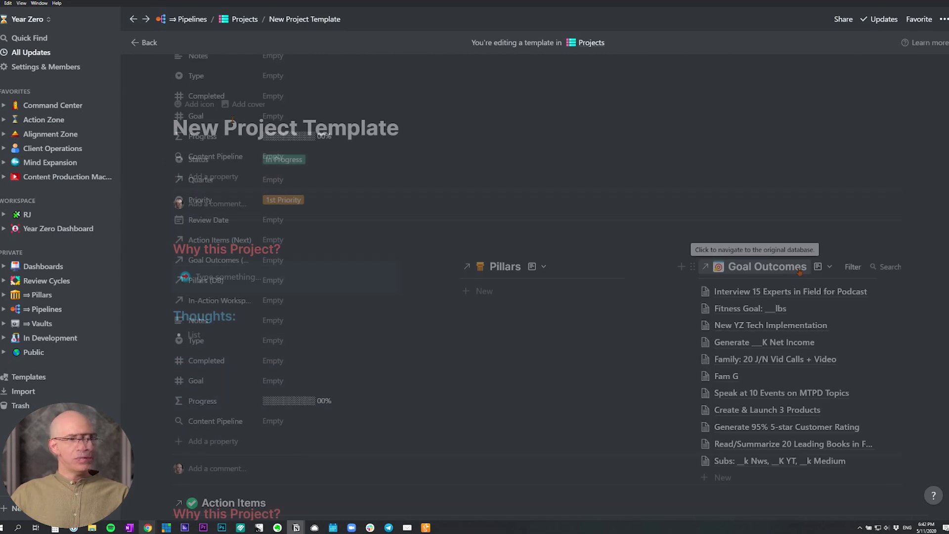
Set the Goal Outcomes filter to Projects contains New Project Template.
click(852, 267)
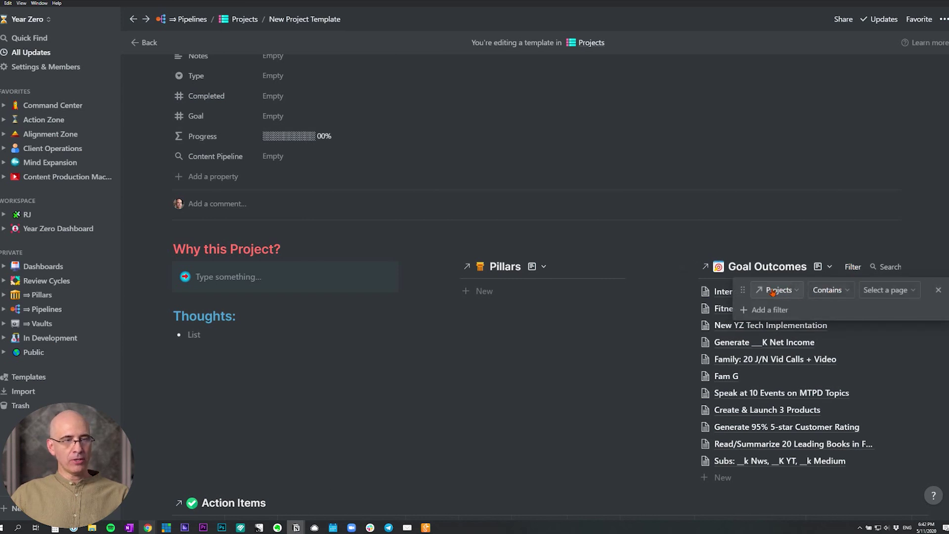
click(878, 291)
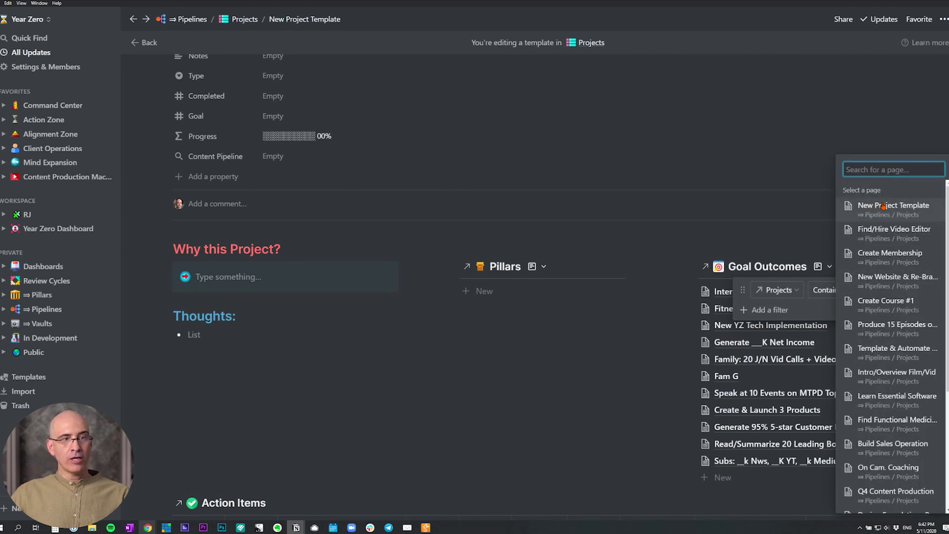
click(883, 206)
click(670, 235)
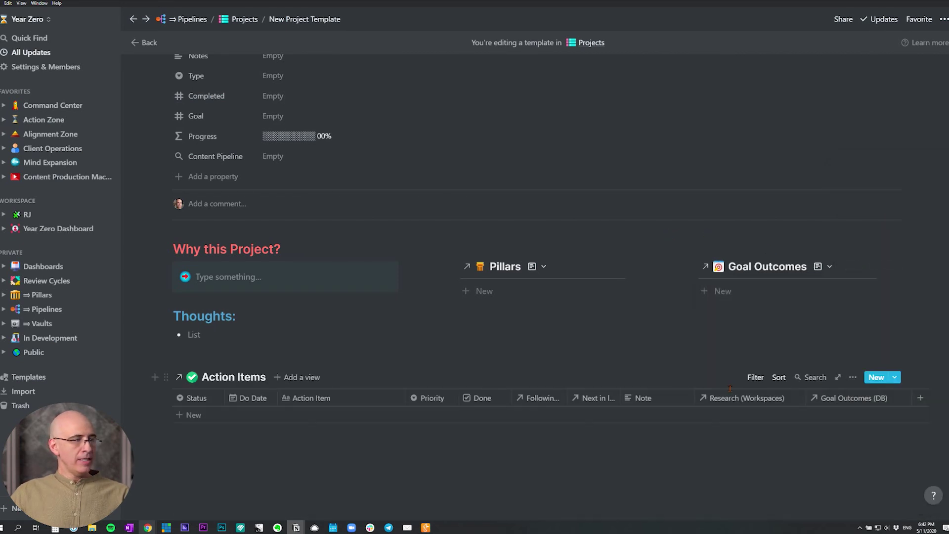
Confirm the Action Items filter already matches New Project Template.
click(755, 377)
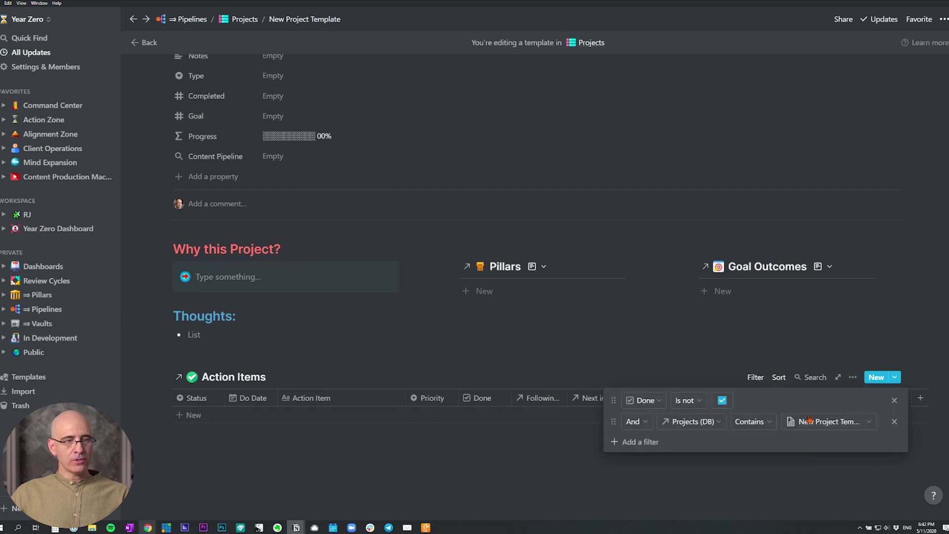
click(814, 423)
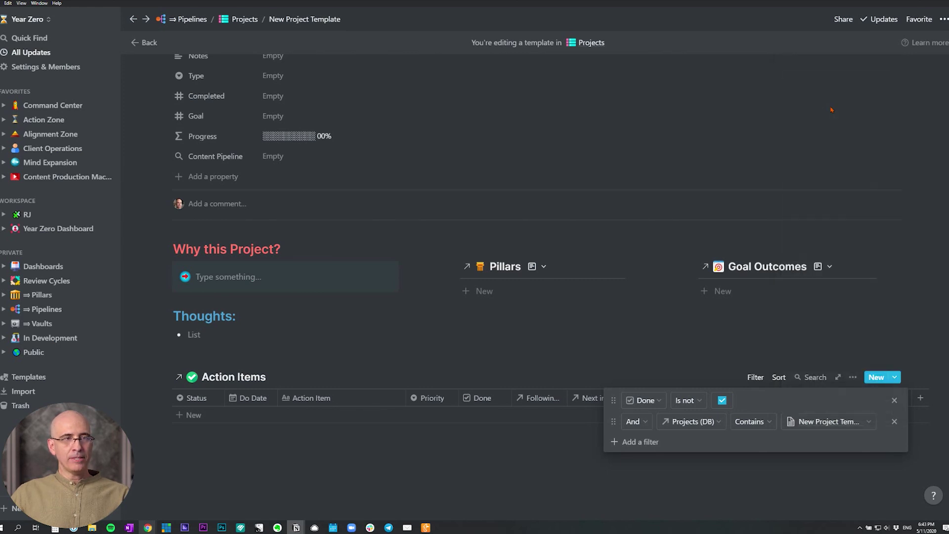
click(610, 319)
From the Alignment Zone gallery, add a project 'New Test Project' using New Project Template.
scroll(346, 148, up, 1)
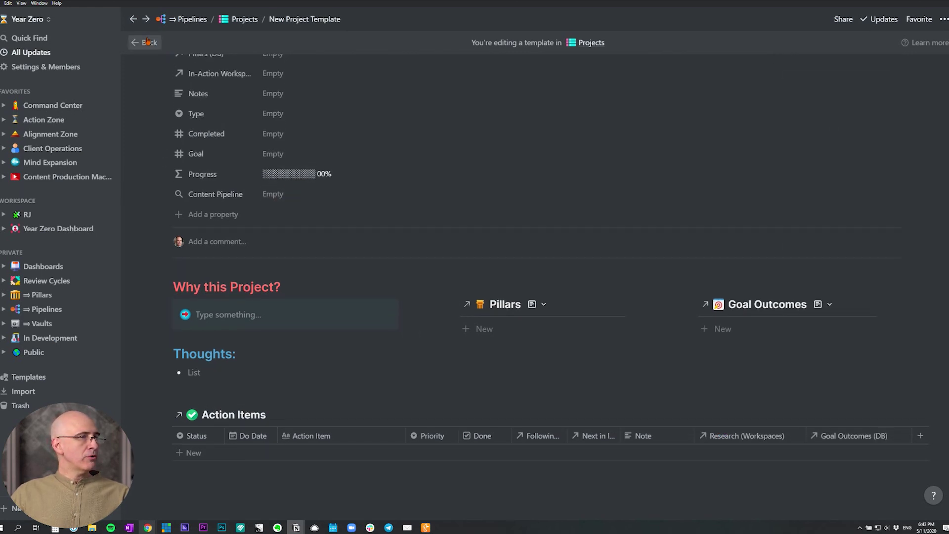
click(147, 42)
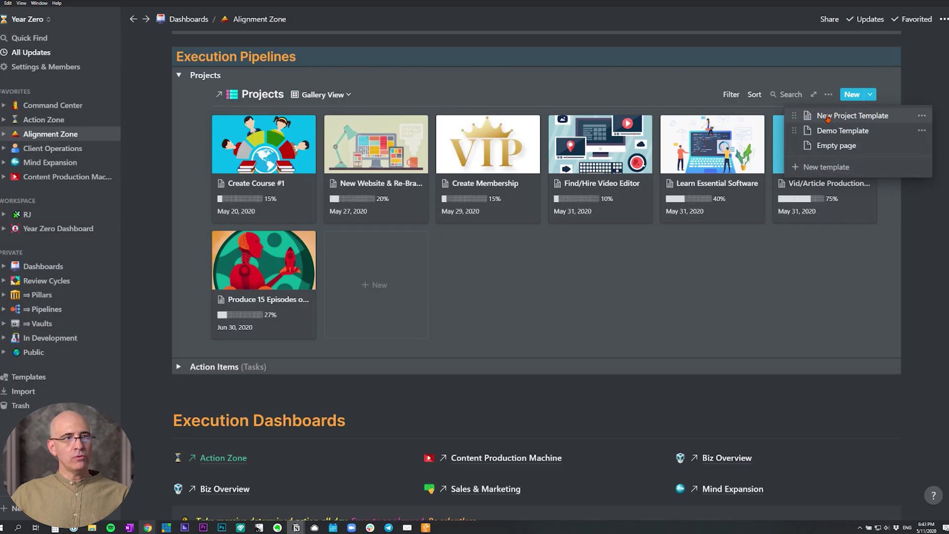
click(828, 114)
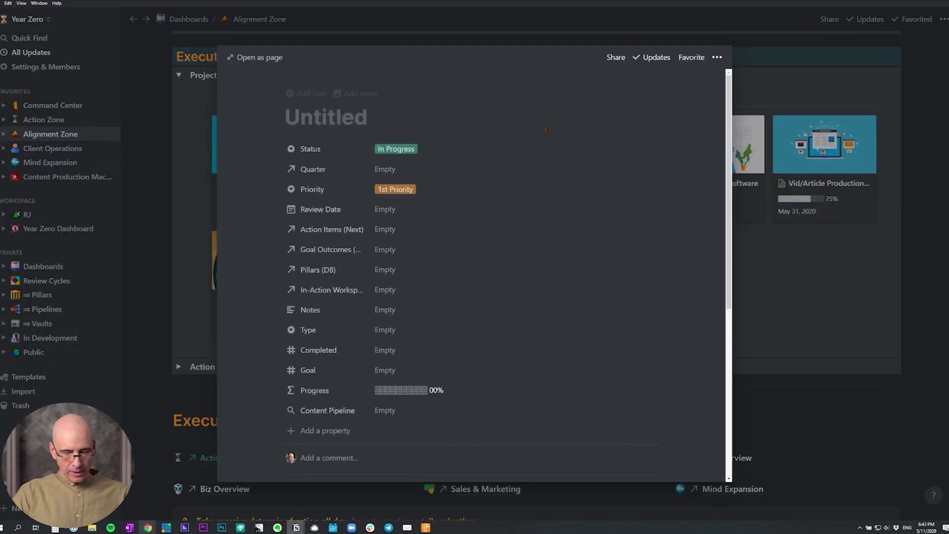
text(New Test Project)
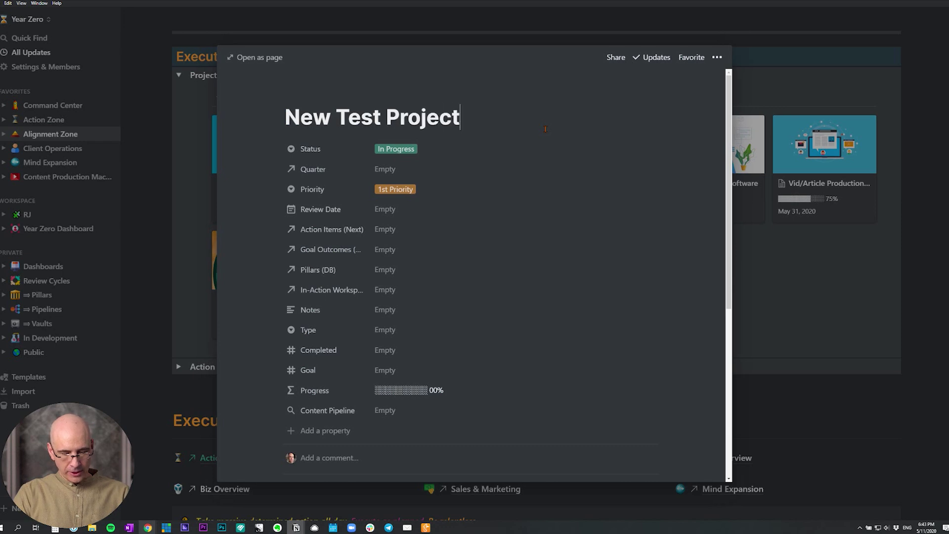
scroll(554, 163, down, 6)
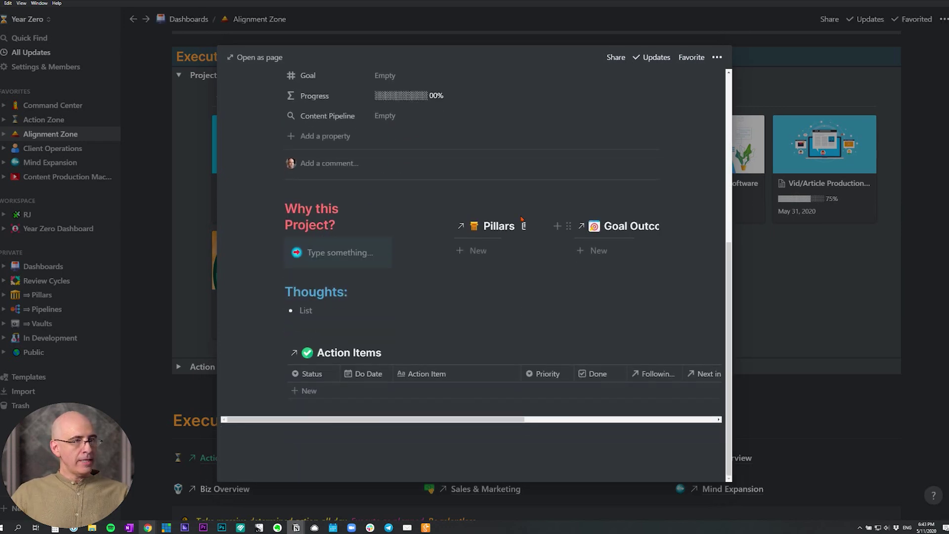
click(254, 57)
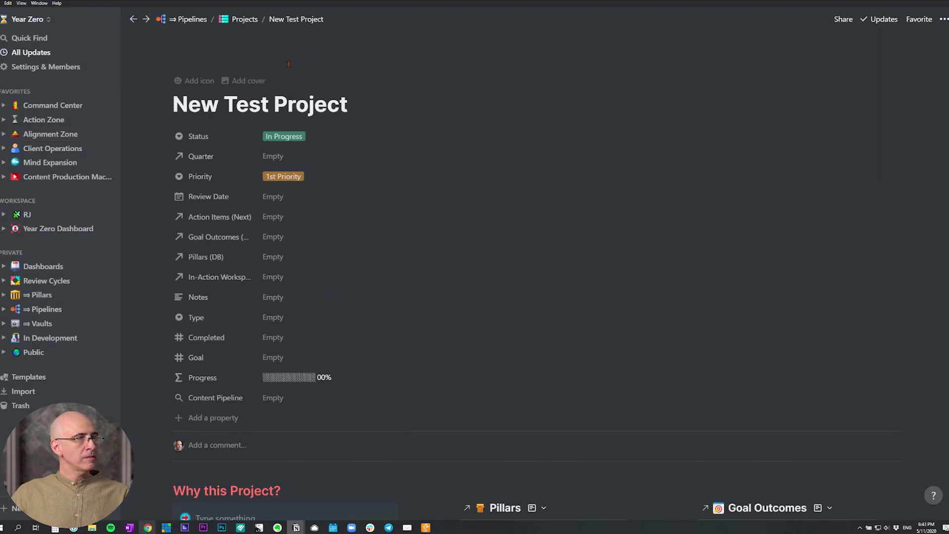
scroll(684, 272, down, 5)
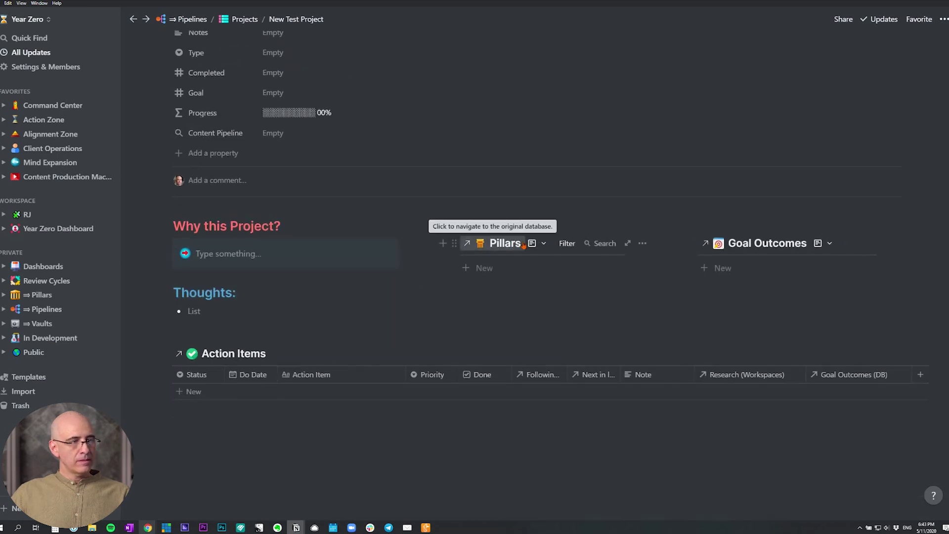
click(565, 244)
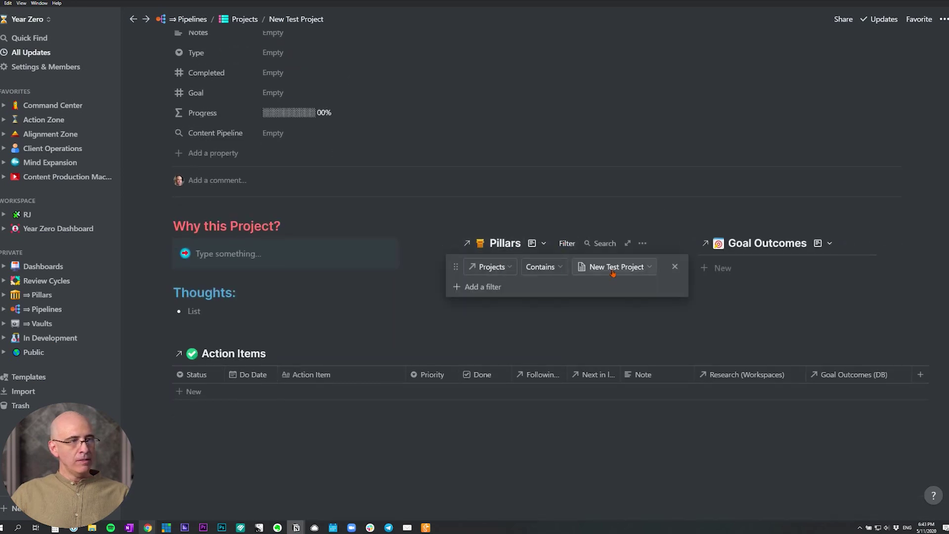
click(777, 218)
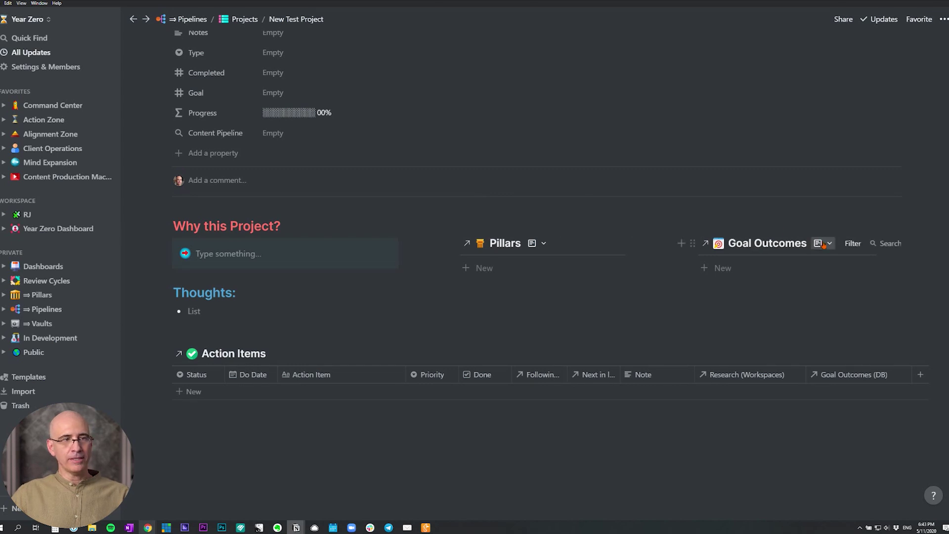
click(852, 243)
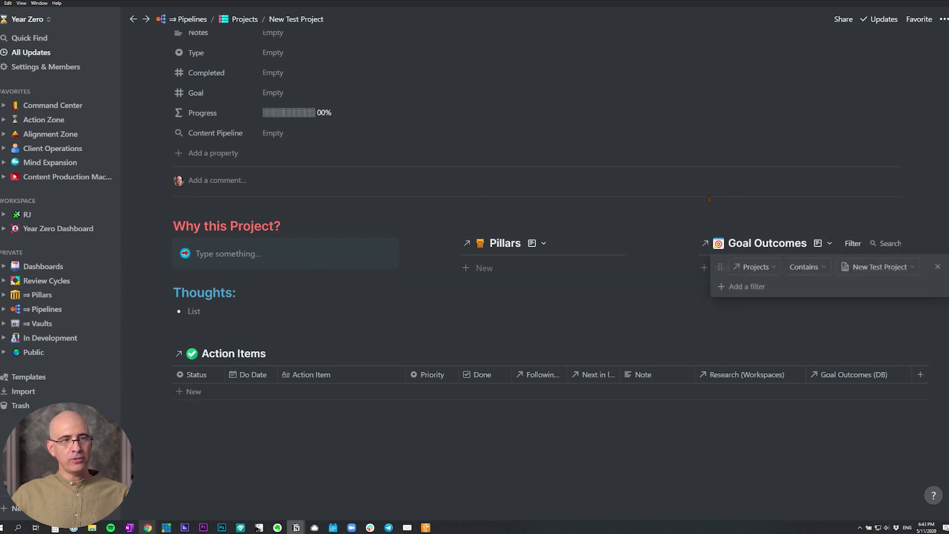
click(710, 179)
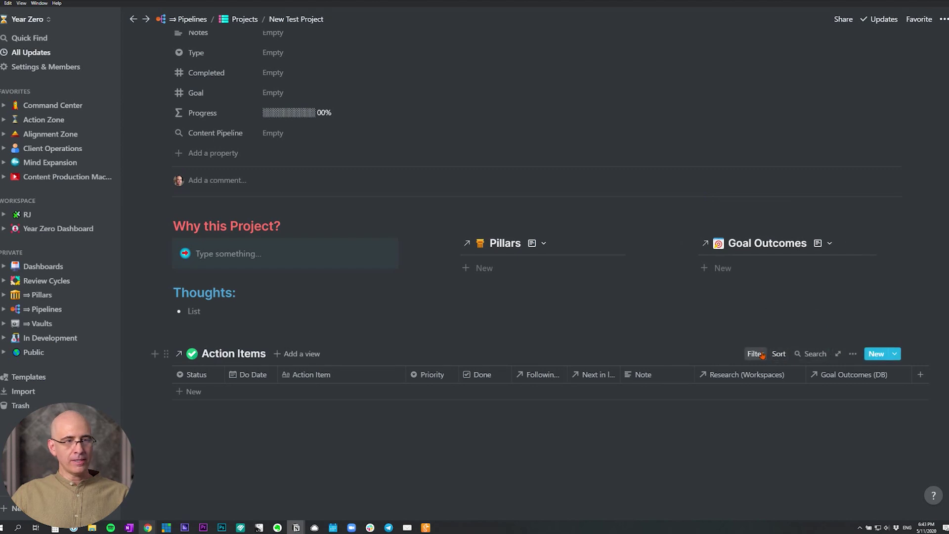
click(755, 354)
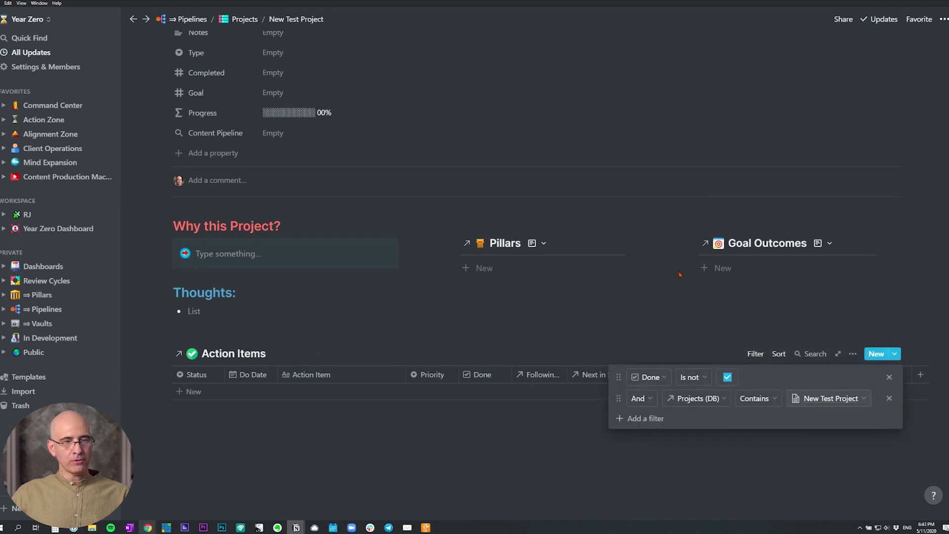
click(643, 236)
scroll(643, 236, up, 5)
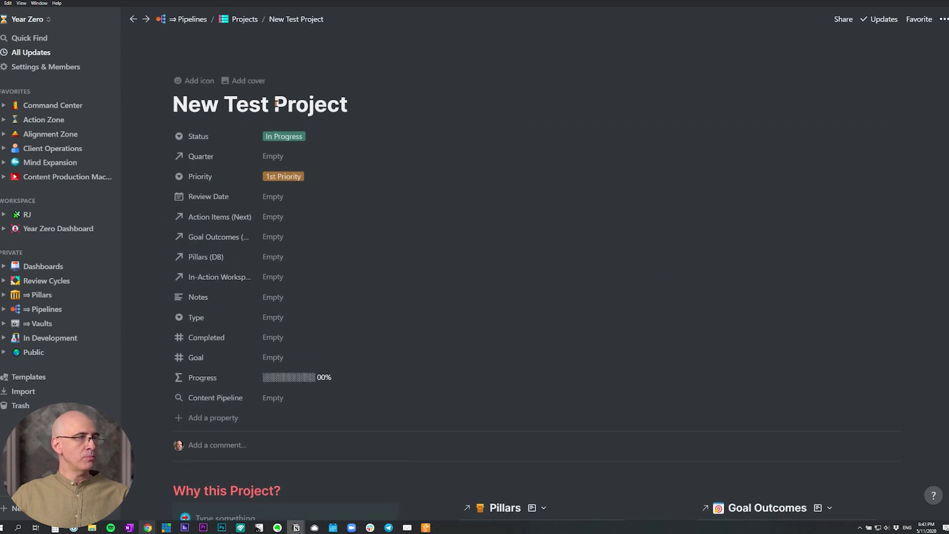
scroll(524, 202, down, 4)
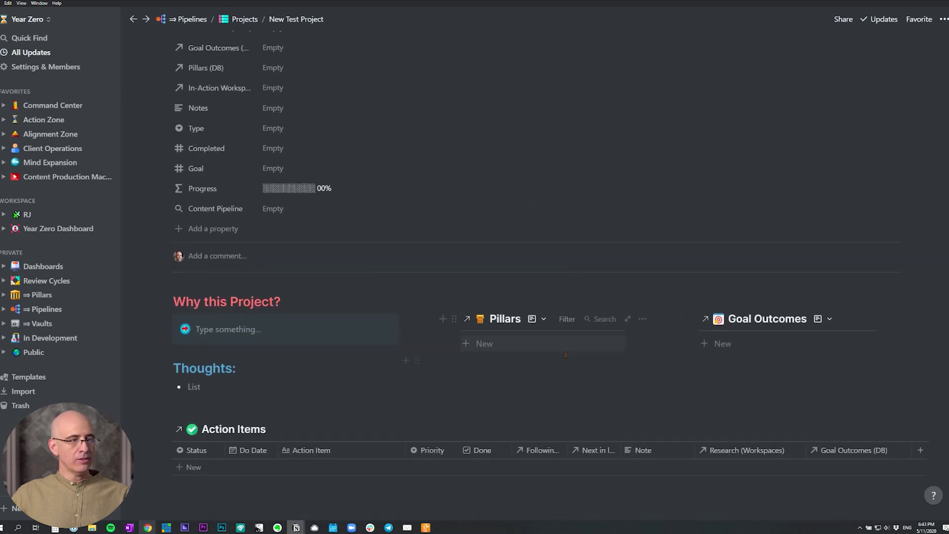
click(481, 94)
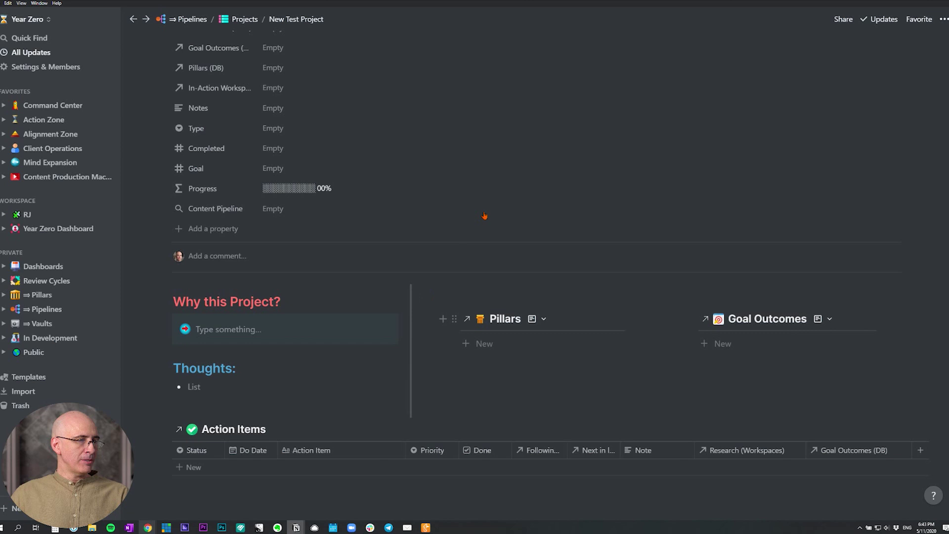
scroll(641, 265, down, 3)
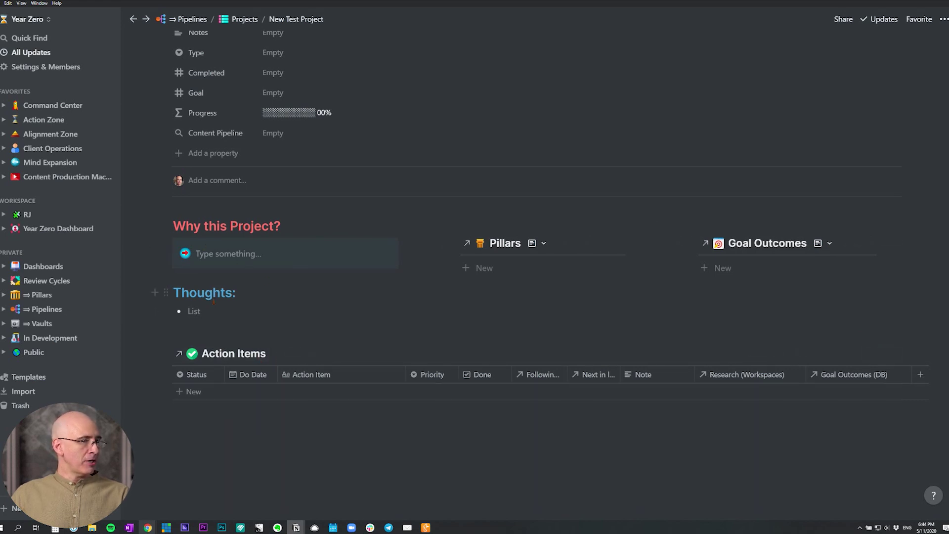
scroll(165, 45, up, 5)
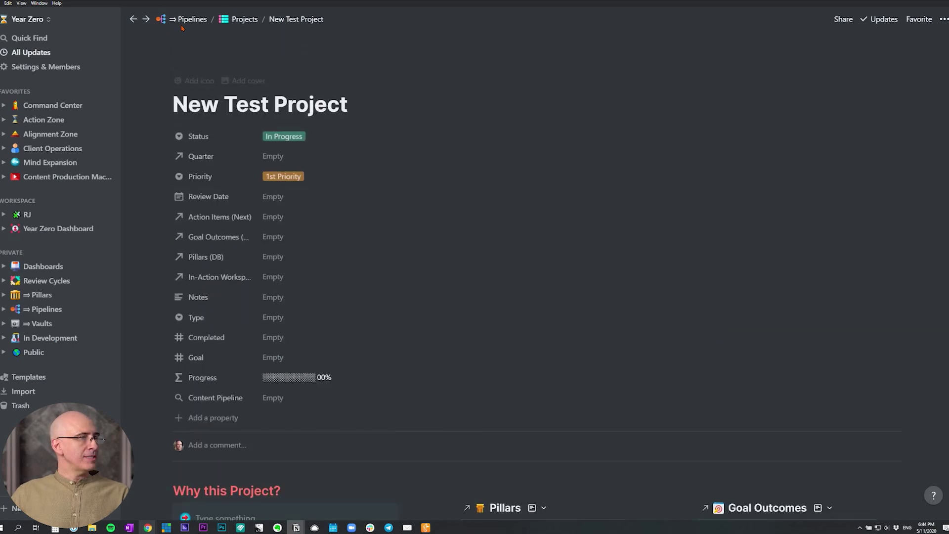